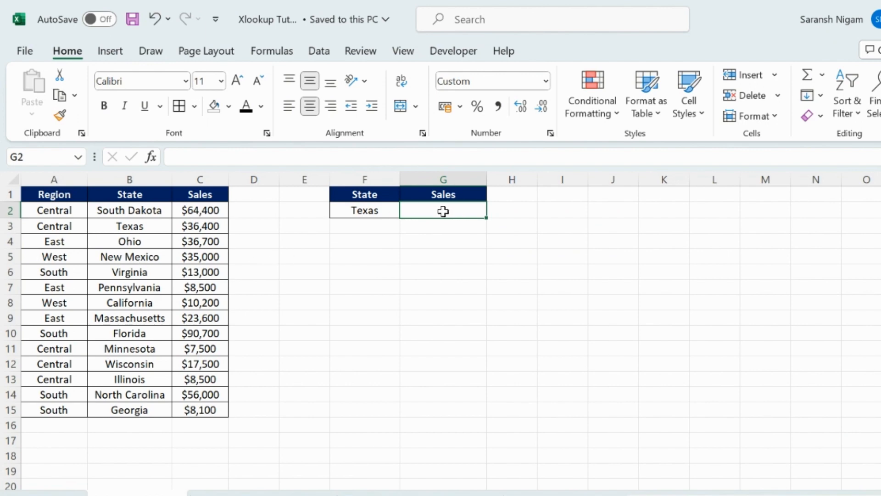
Enter =XLOOKUP(F2,B2:B15,C2:C15) in G2 to return the sales for the state in F2
text(=xloo)
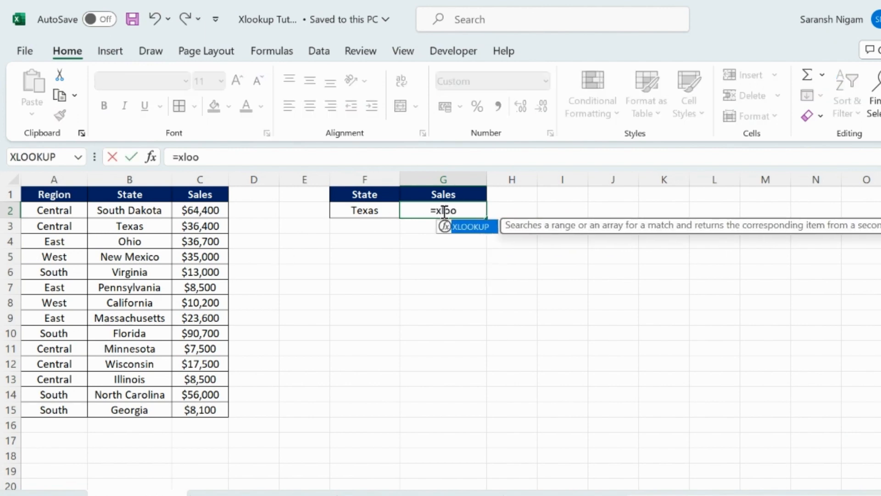
key(Tab)
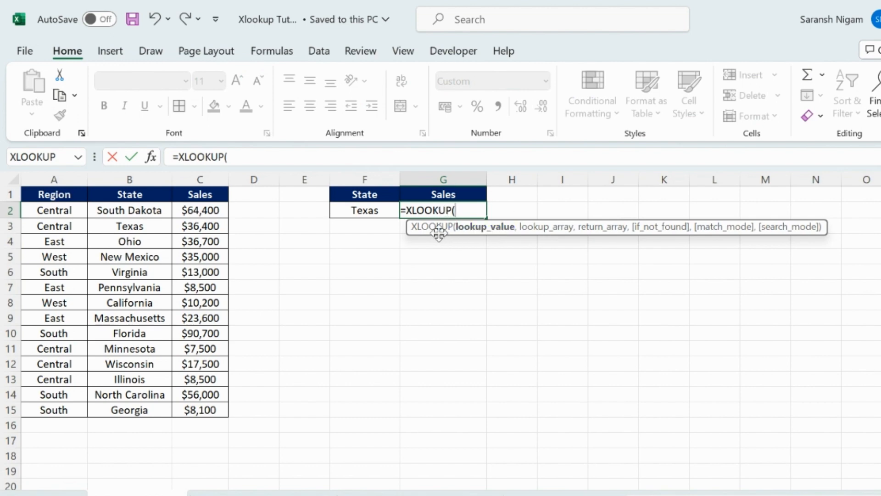
click(371, 213)
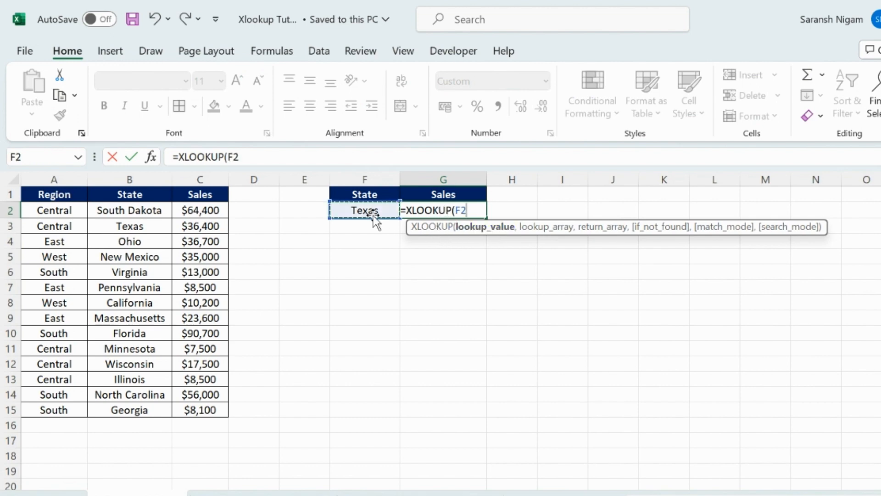
text(,)
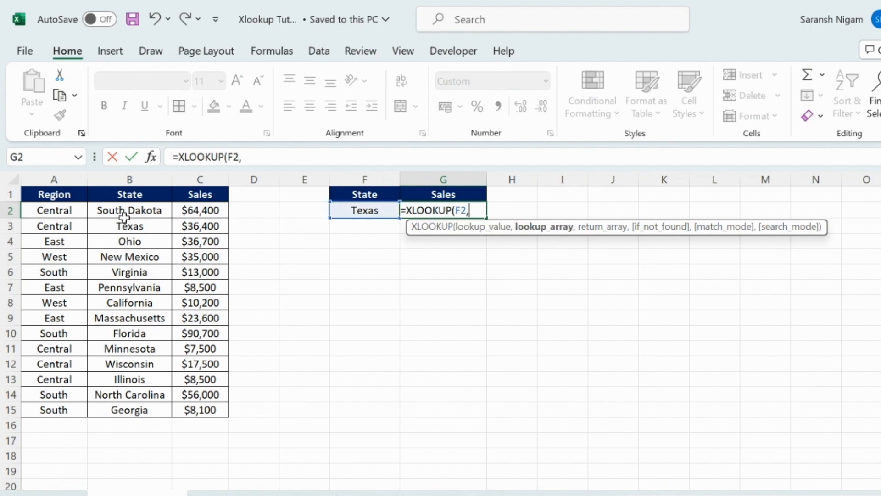
drag(129, 209, 136, 409)
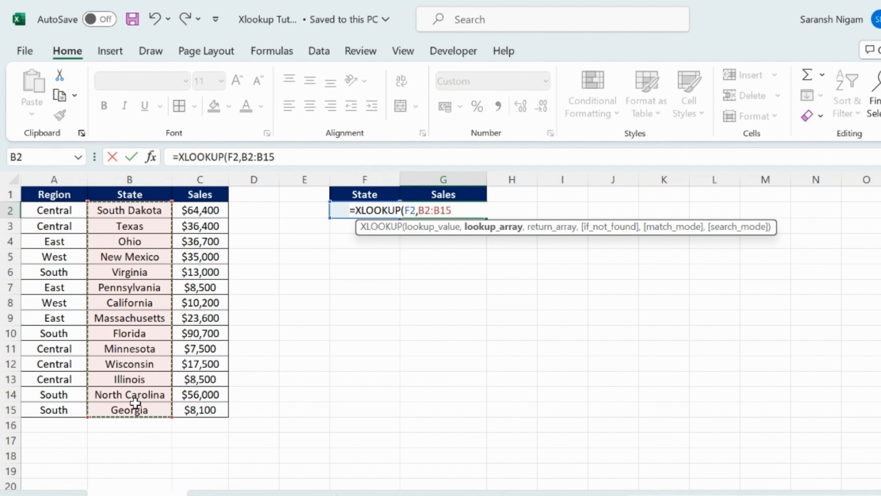
text(,)
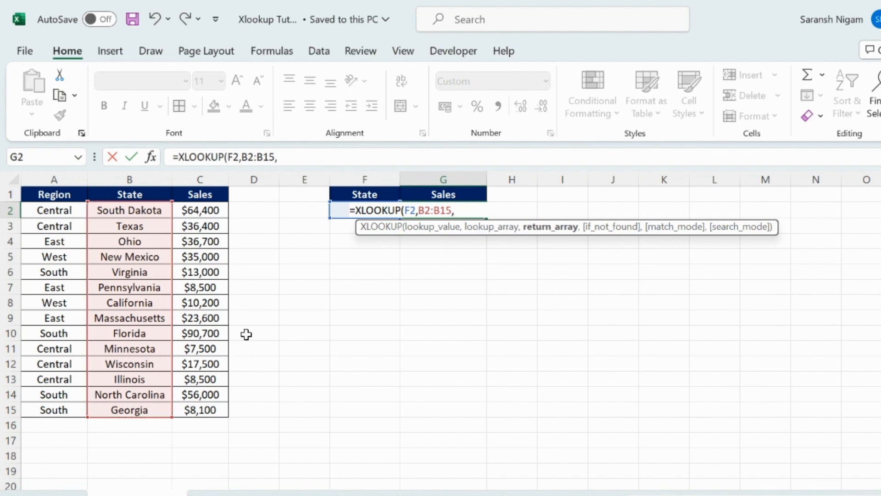
drag(212, 211, 219, 411)
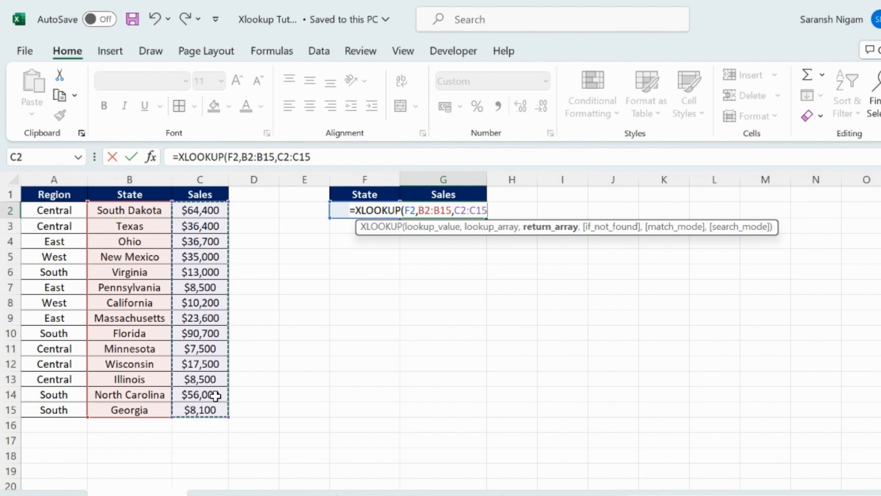
text())
key(Return)
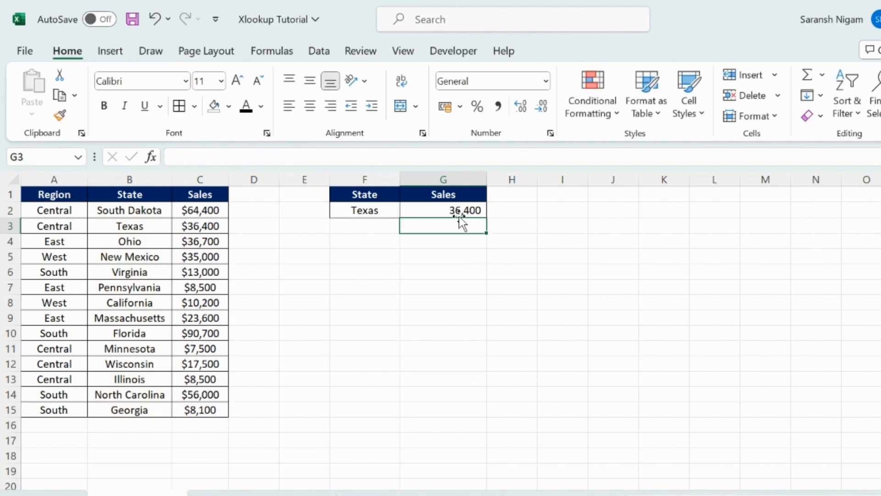
Check the Texas entry and its sales figure in row 3 of the source table
click(115, 225)
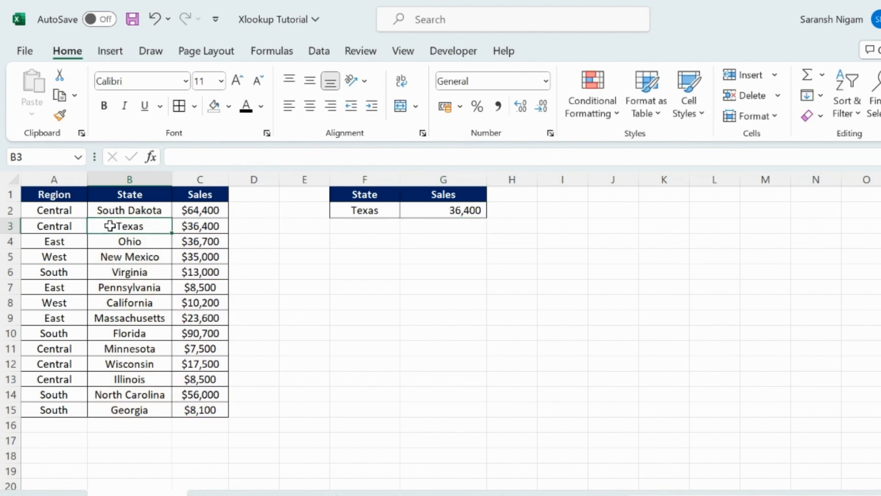
click(10, 226)
click(183, 226)
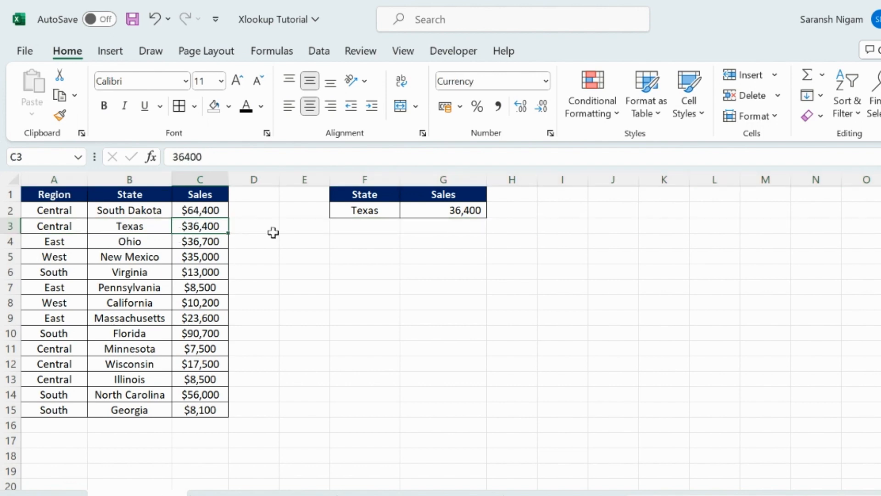
Test the lookup by choosing California, followed by Georgia, as the state in F2
click(358, 211)
click(406, 210)
click(376, 281)
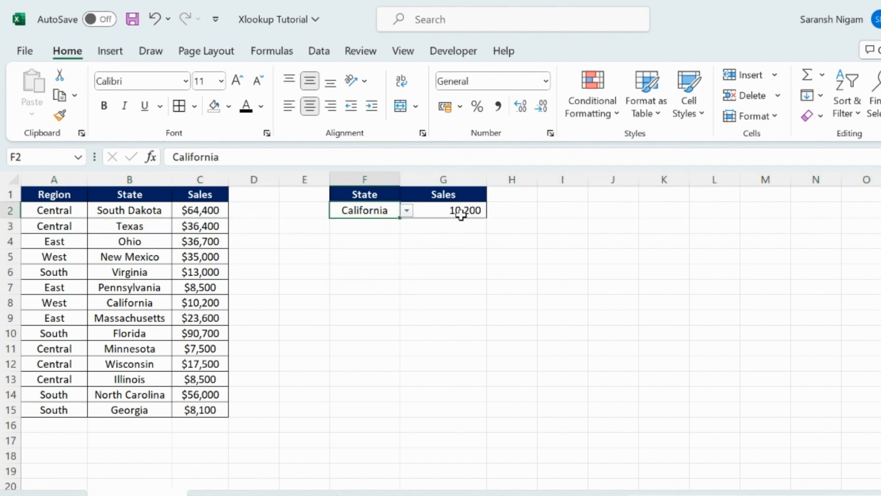
click(407, 210)
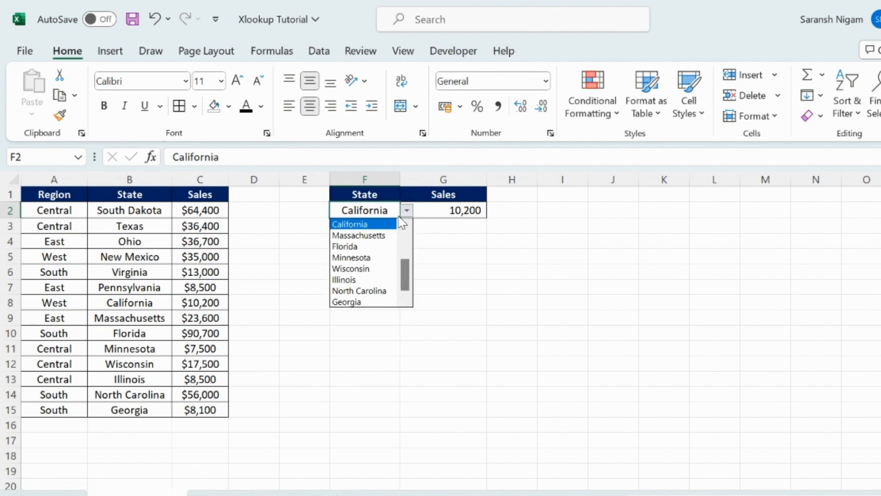
click(362, 302)
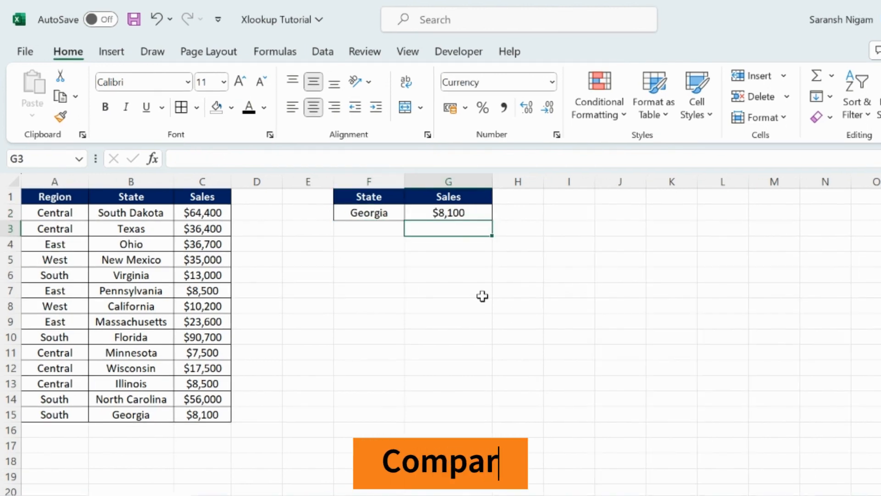
Enter =VLOOKUP(F2,B1:C15,2,FALSE) in G3 as an exact-match counterpart to the XLOOKUP
text(=vl)
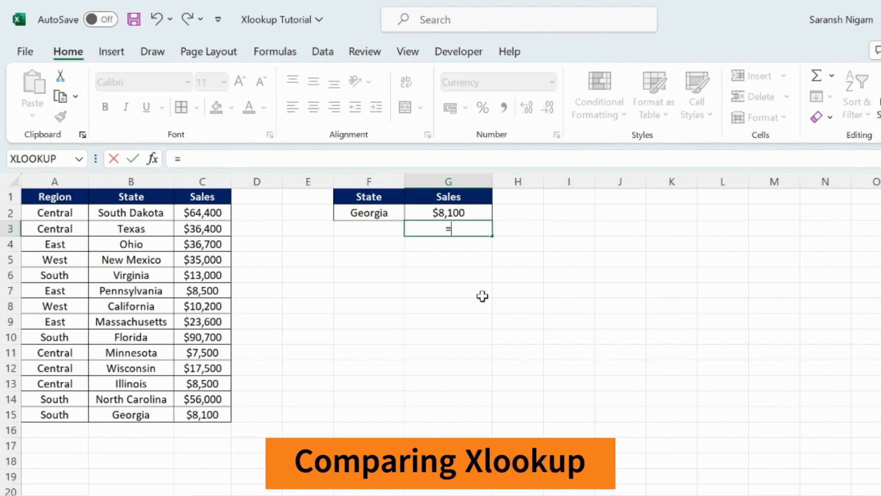
key(Tab)
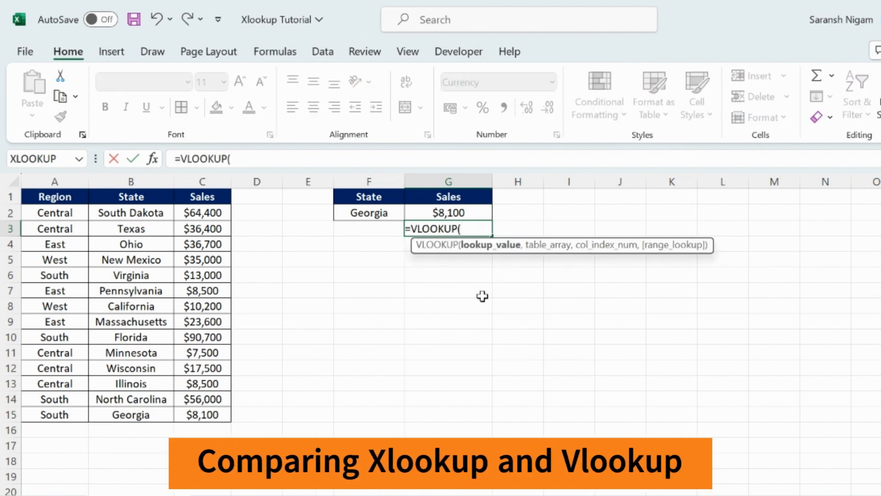
click(380, 213)
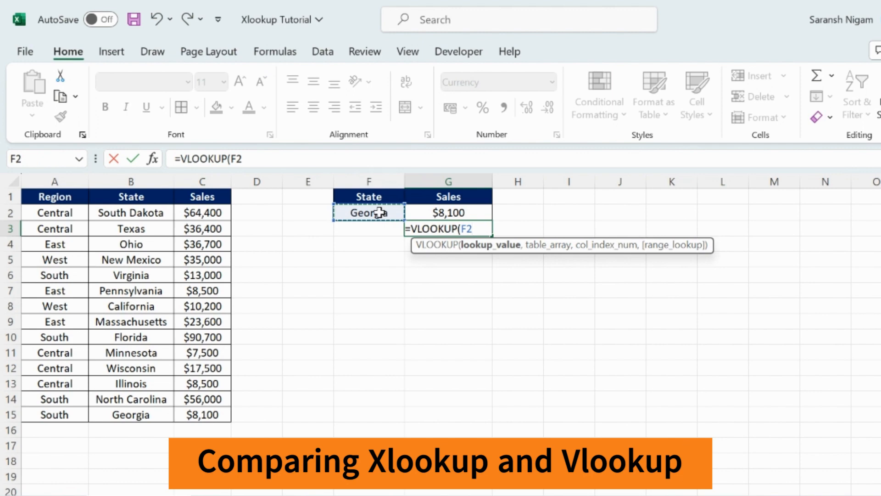
text(,)
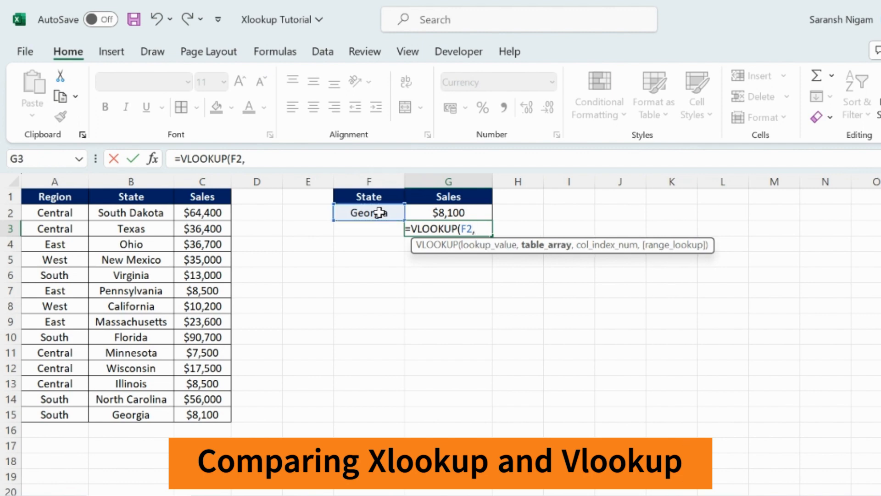
drag(133, 198, 188, 413)
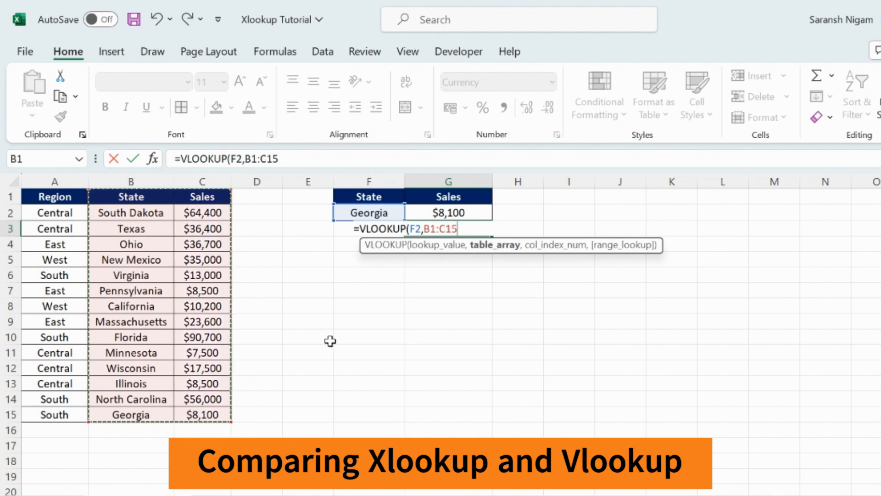
text(,2)
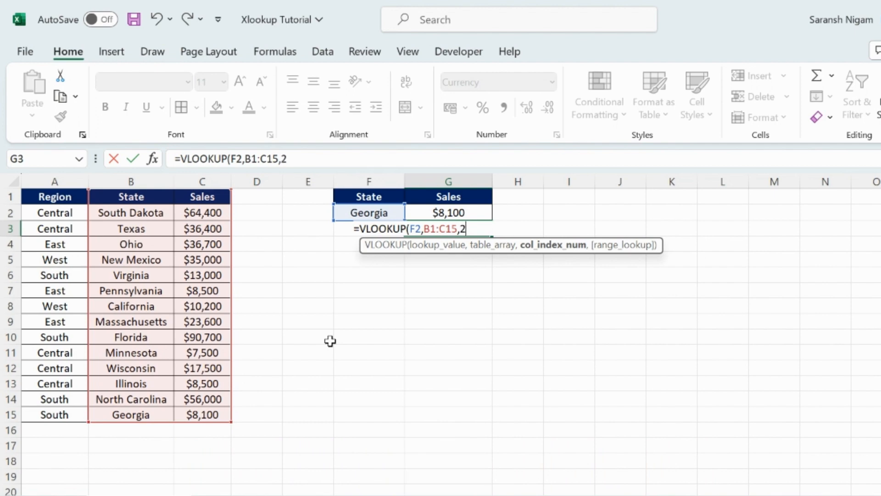
text(,)
key(Down)
key(Up)
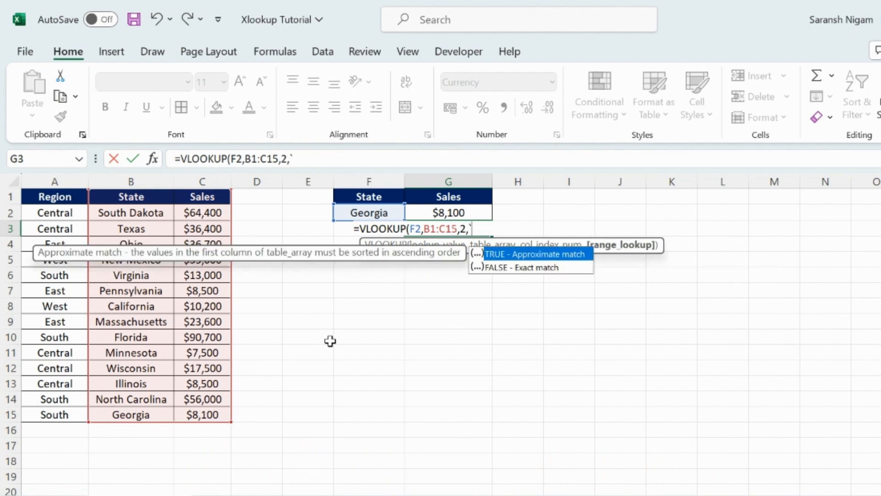
text(`))
key(BackSpace)
text(FALSE))
key(Return)
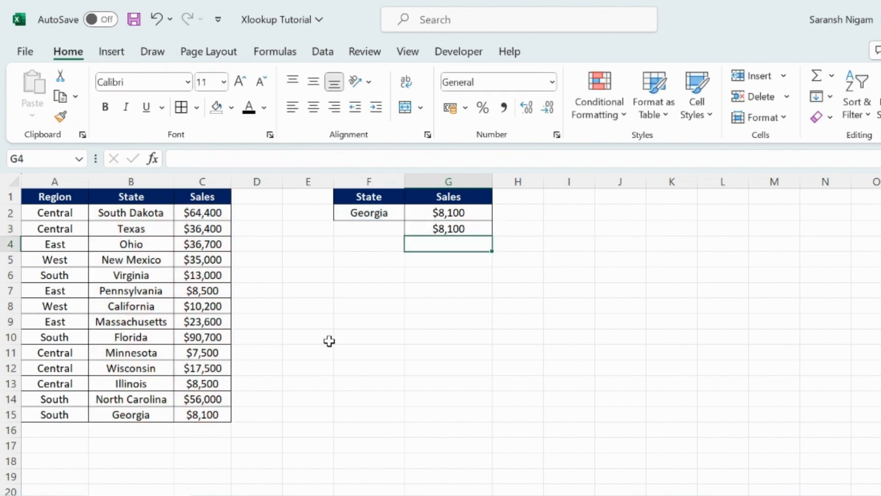
Insert a blank column between State and Sales, and compare how the XLOOKUP and VLOOKUP results respond
click(448, 213)
click(444, 228)
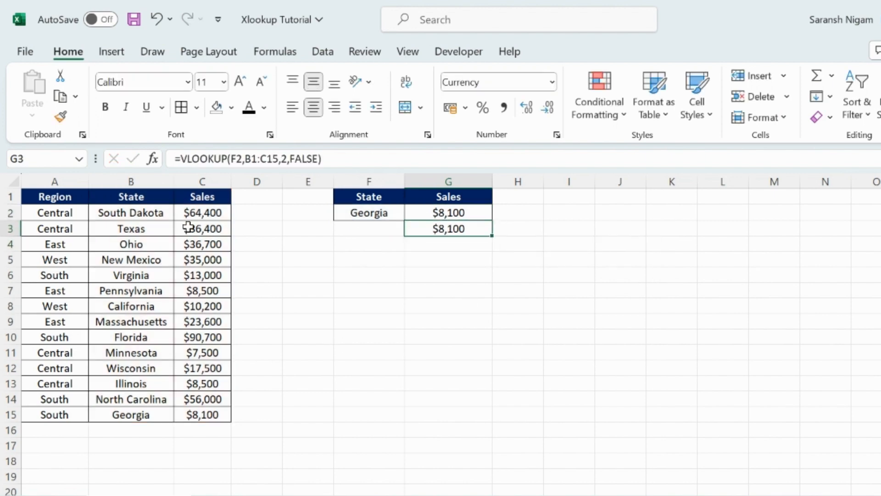
click(199, 180)
key(alt+h)
key(i)
key(c)
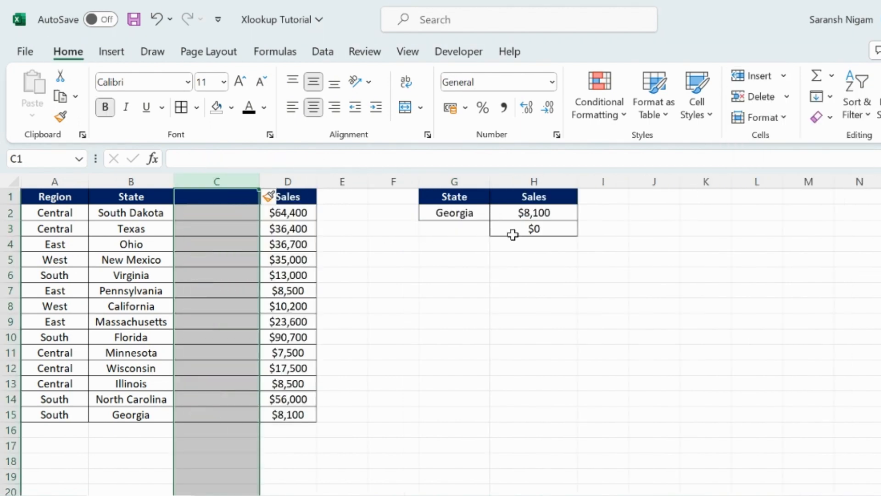
click(513, 233)
click(533, 213)
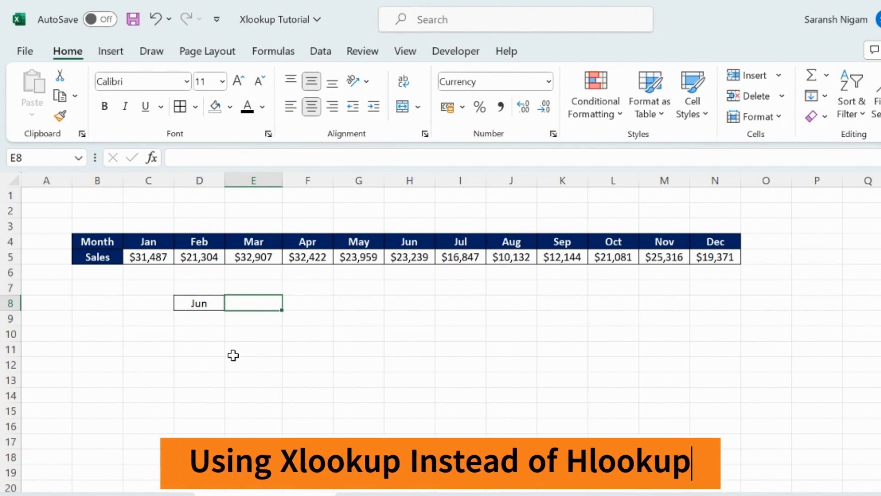
On the monthly sales sheet, enter =XLOOKUP(D8,C4:N4,C5:N5) in E8 to look up sales horizontally by month
click(240, 334)
click(250, 303)
text(=xloo)
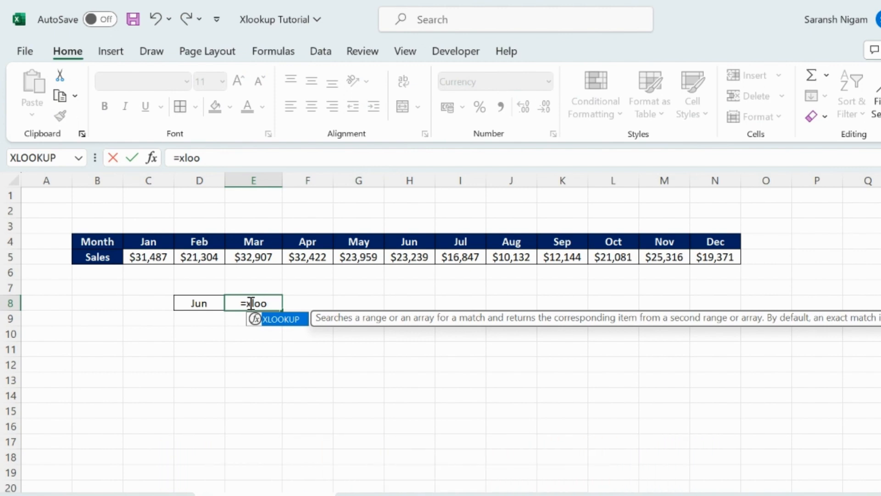
key(Tab)
click(148, 301)
key(Right)
text(,)
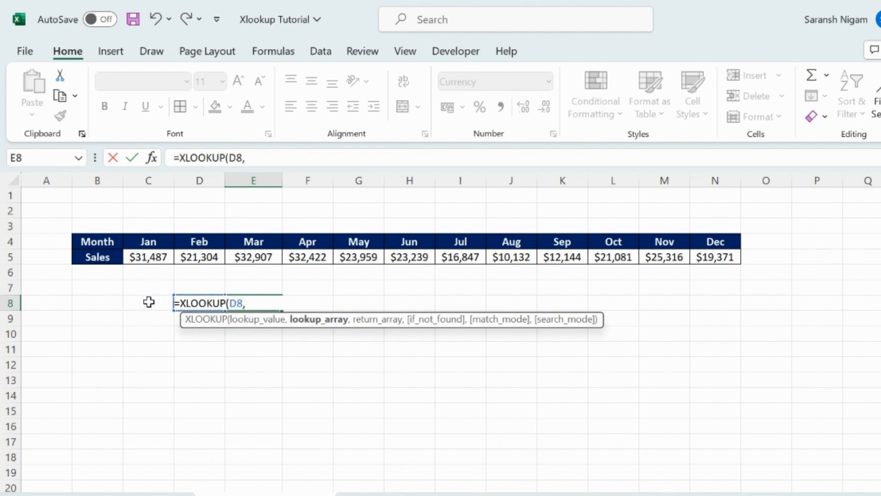
click(146, 242)
drag(180, 243, 709, 244)
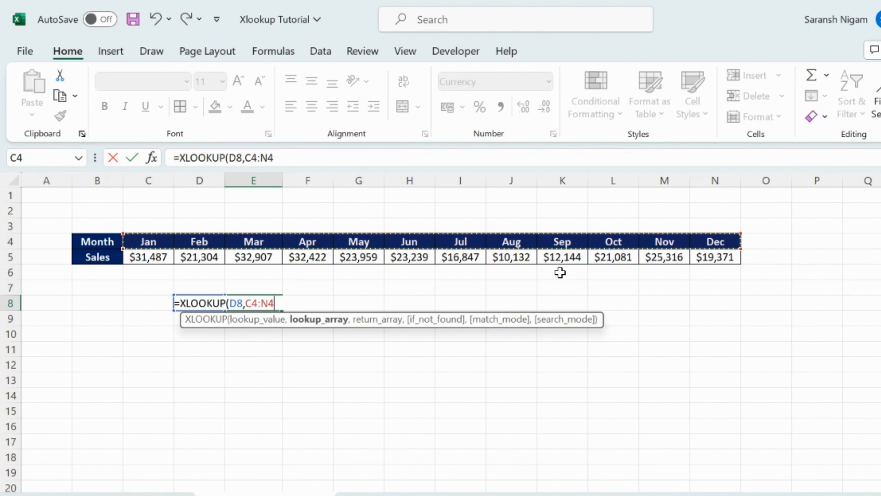
text(,)
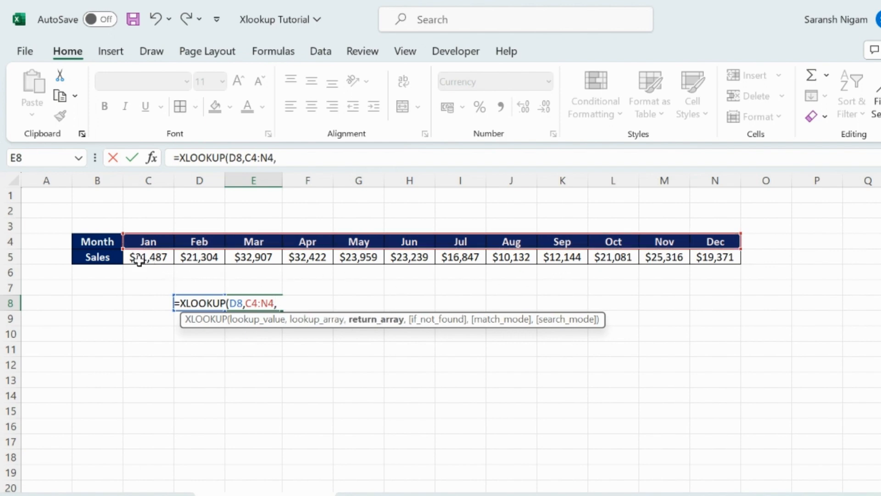
drag(139, 258, 708, 257)
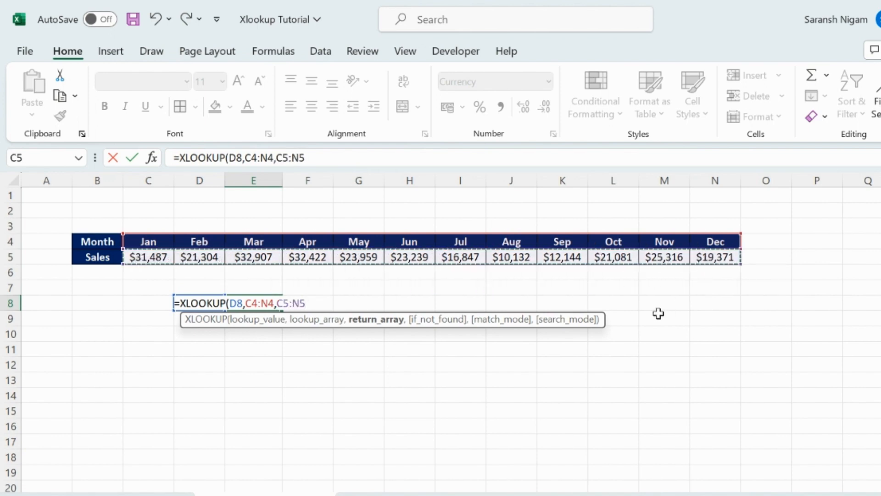
text())
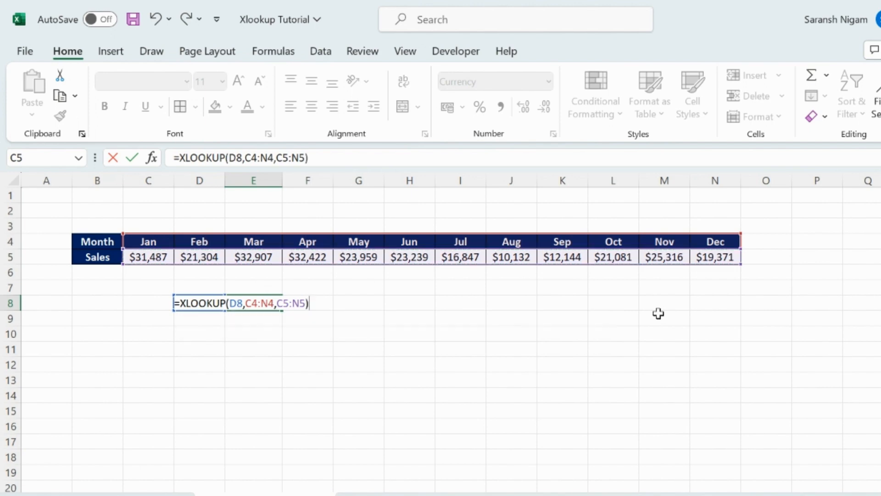
key(Return)
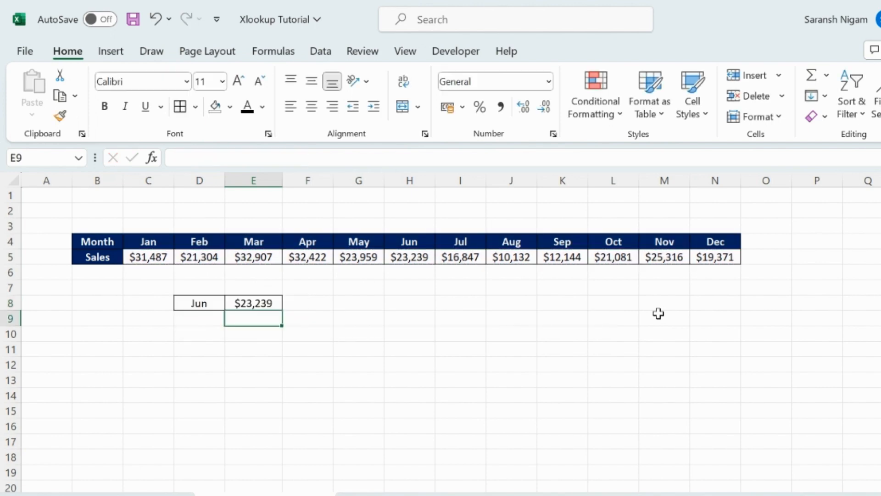
Check the June sales in the table and test the lookup by choosing Oct, followed by Nov, in D8
click(406, 260)
click(201, 303)
click(231, 303)
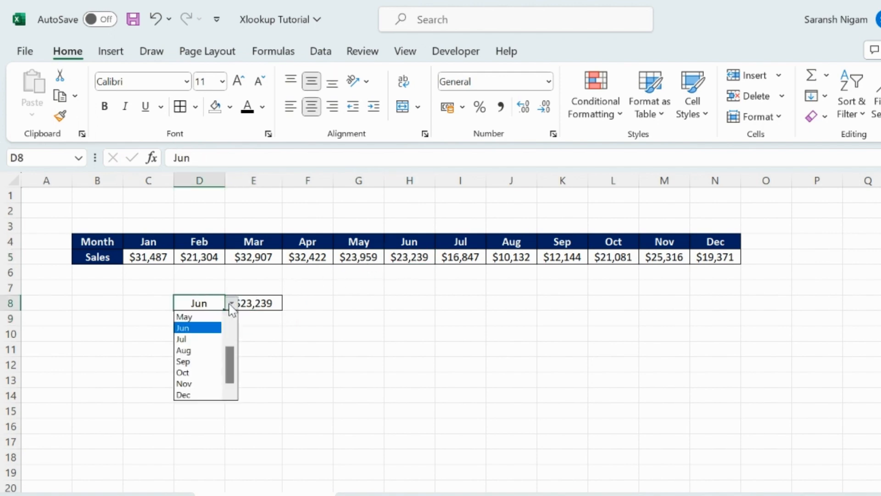
click(184, 373)
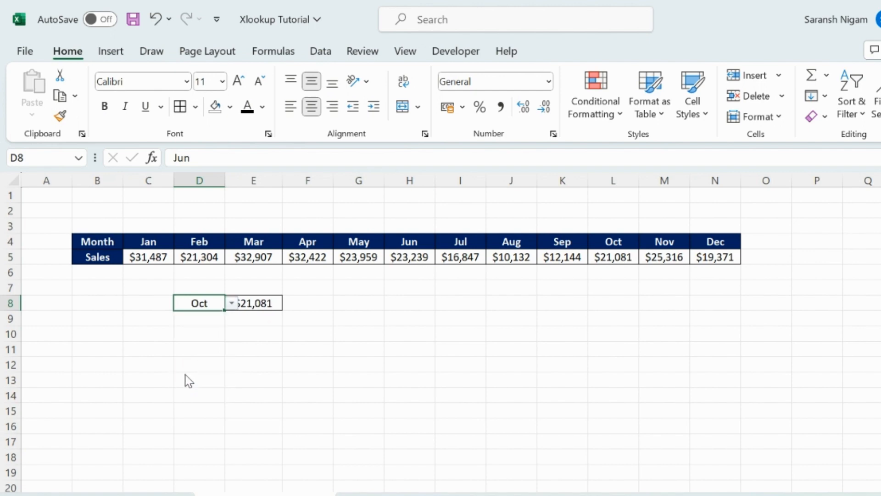
click(284, 339)
click(206, 302)
click(229, 304)
click(197, 385)
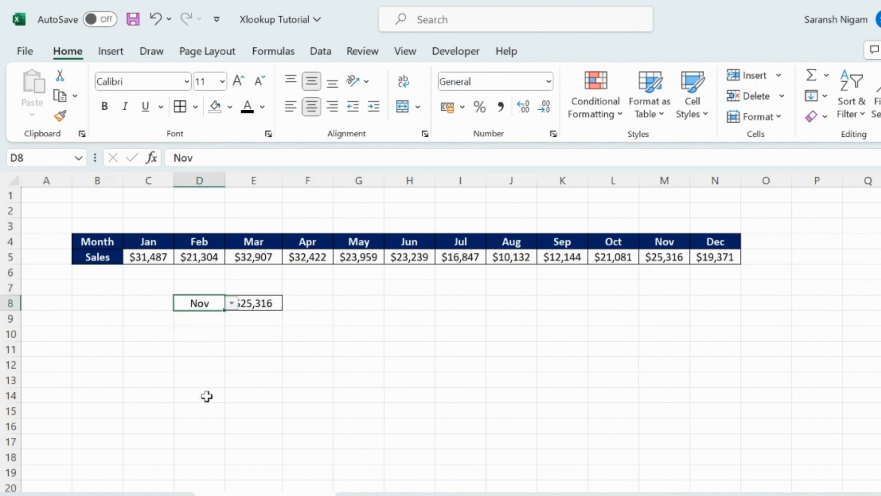
click(252, 379)
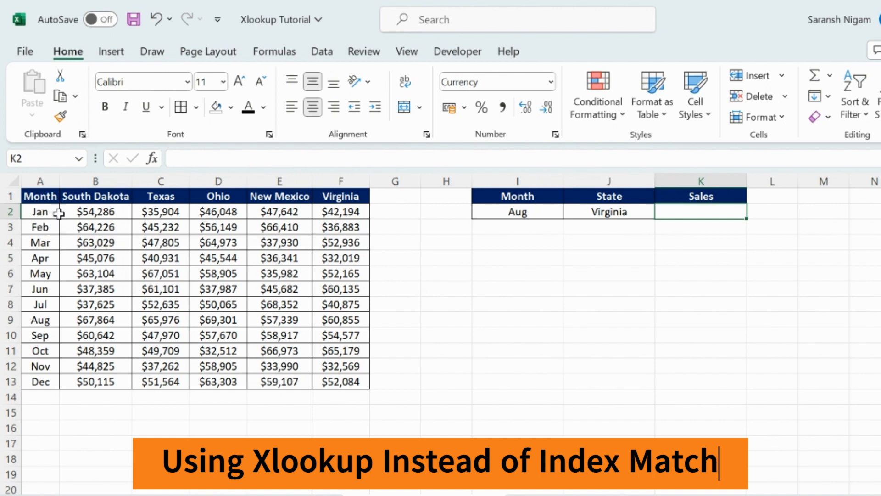
On the month-by-state sales sheet, begin an XLOOKUP in K2 with I2 as lookup value and A2:A13 as lookup array
drag(93, 214, 363, 386)
click(99, 330)
click(688, 212)
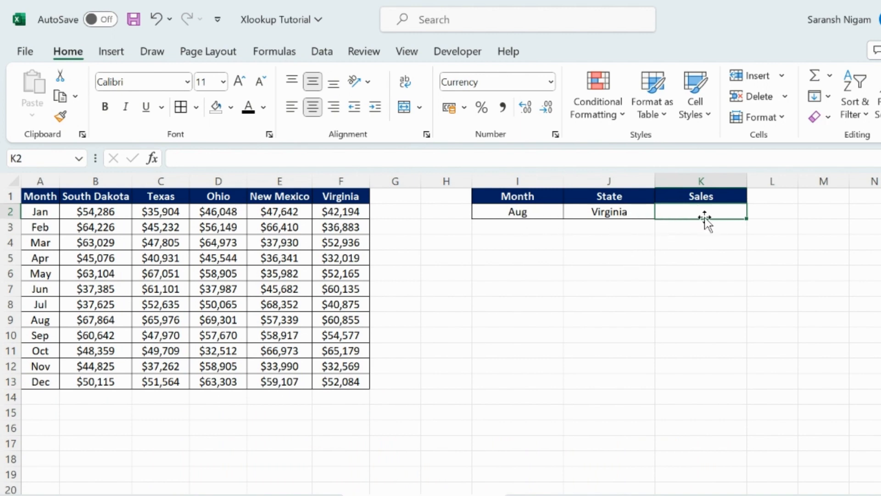
text(=xlook)
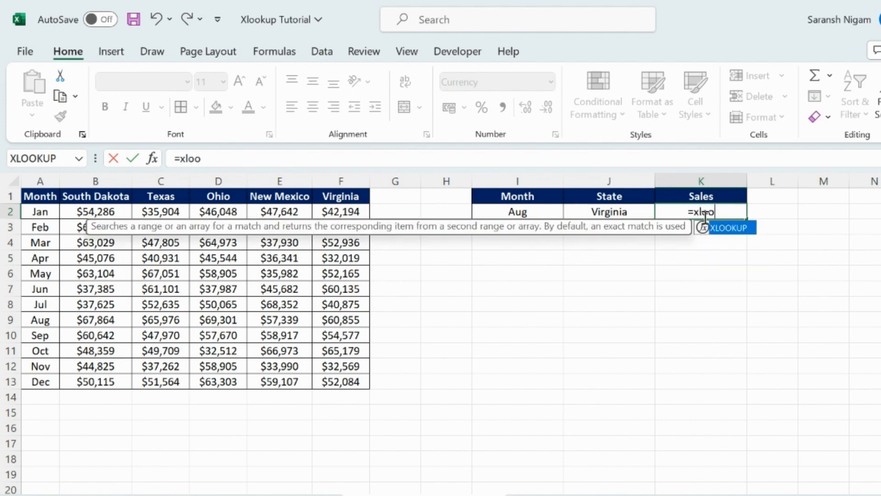
key(Tab)
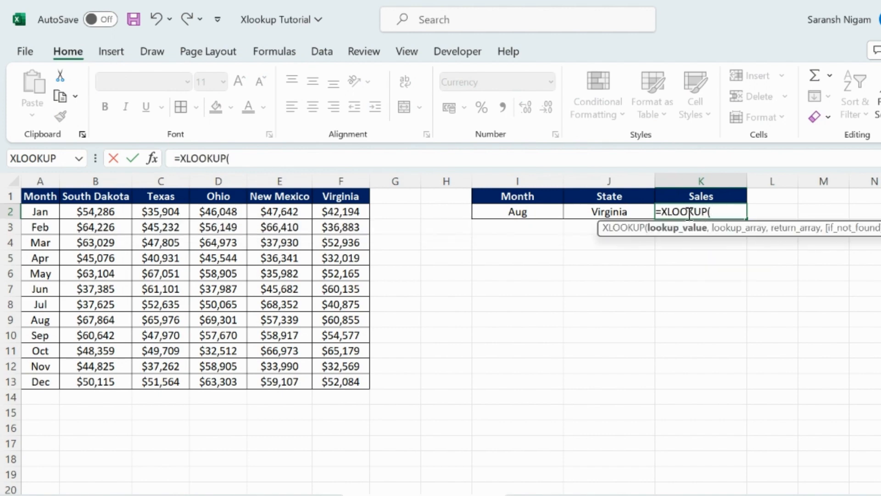
click(511, 210)
text(,)
drag(43, 211, 42, 380)
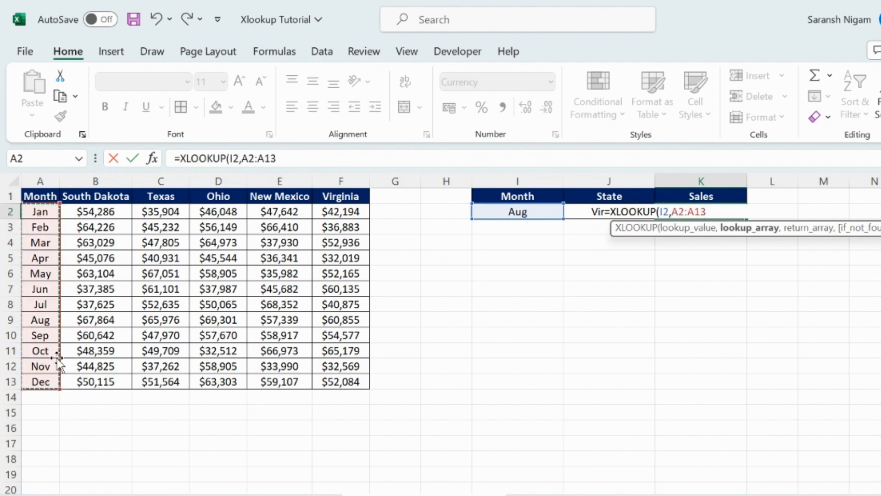
text(,)
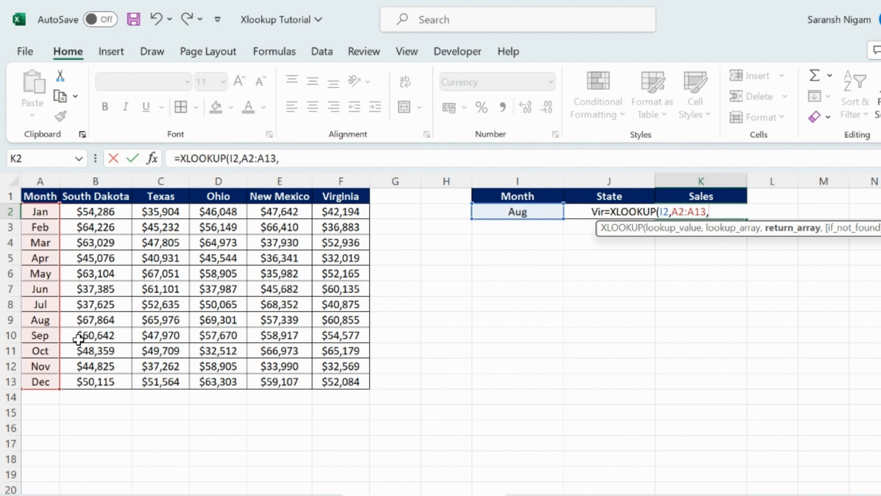
Nest XLOOKUP(J2,B1:F1,B2:F13) as the return array and complete the two-way lookup formula in K2
text(xloo)
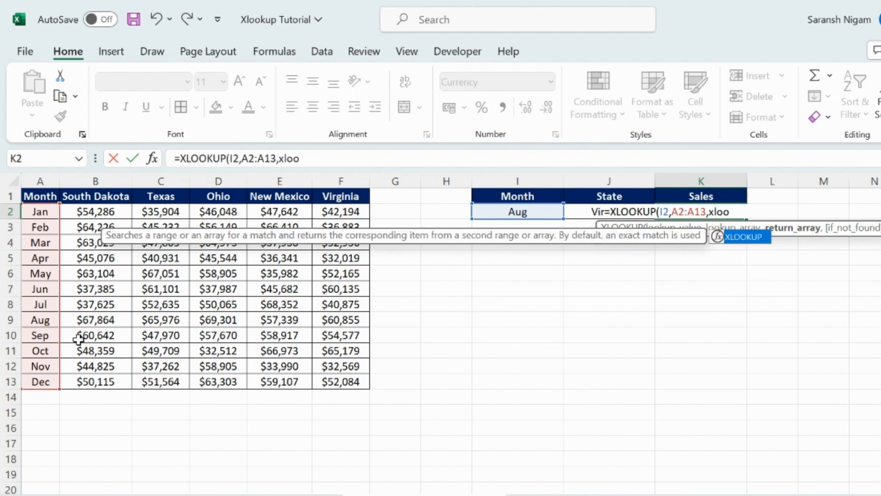
key(Tab)
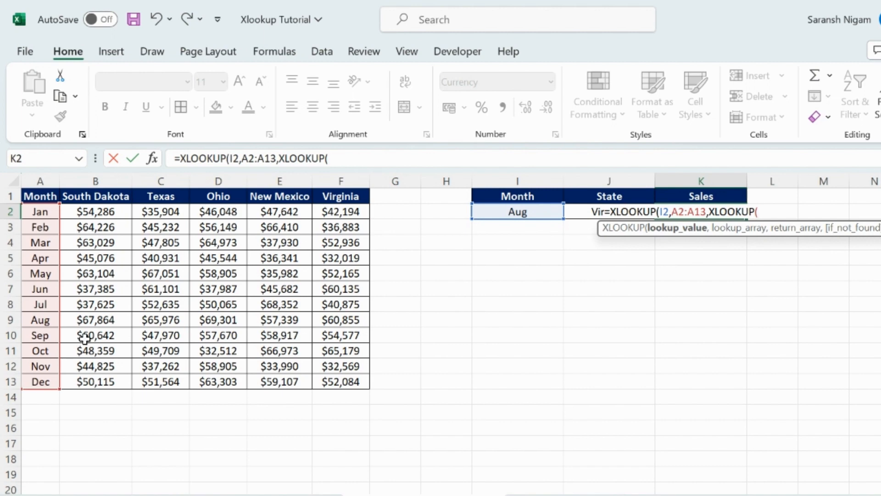
click(575, 212)
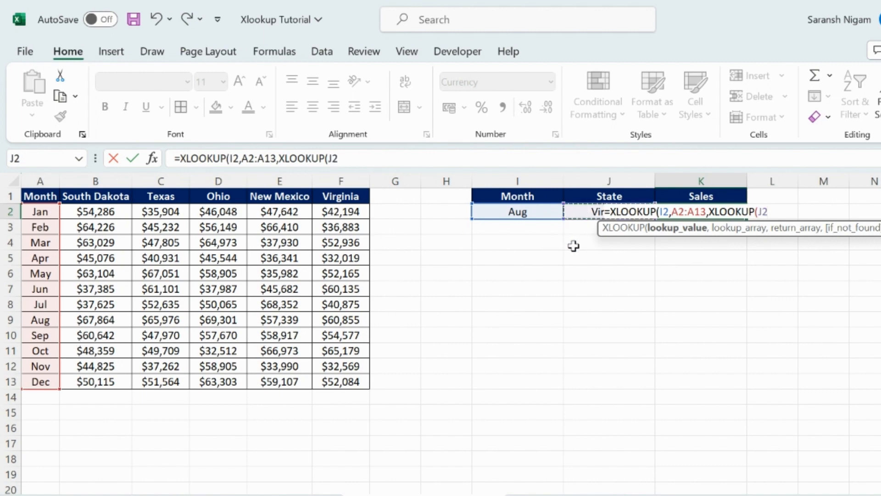
text(,)
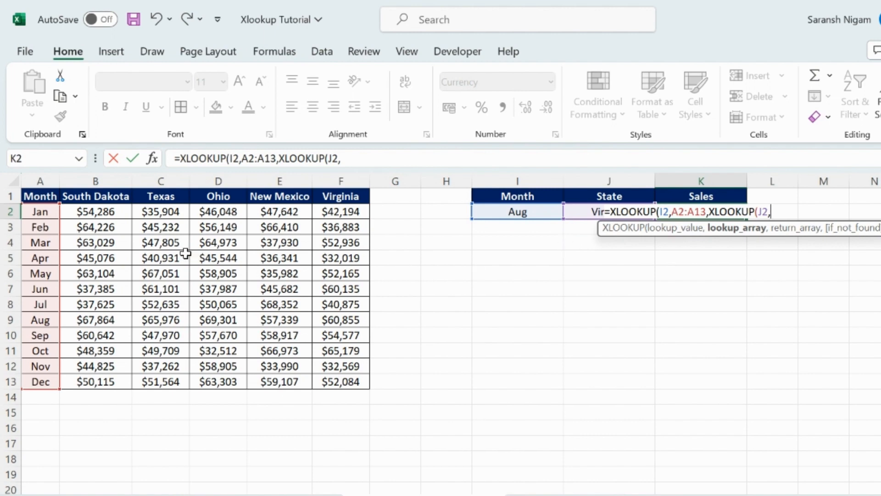
drag(79, 195, 331, 196)
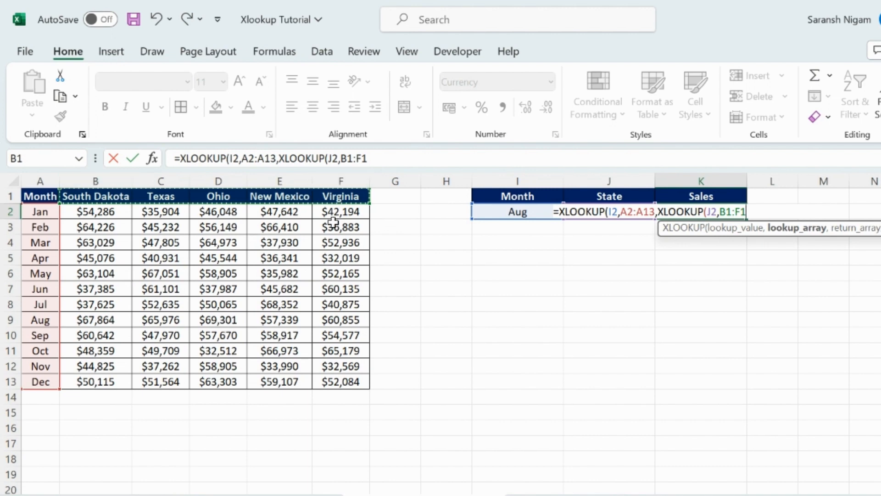
text(,)
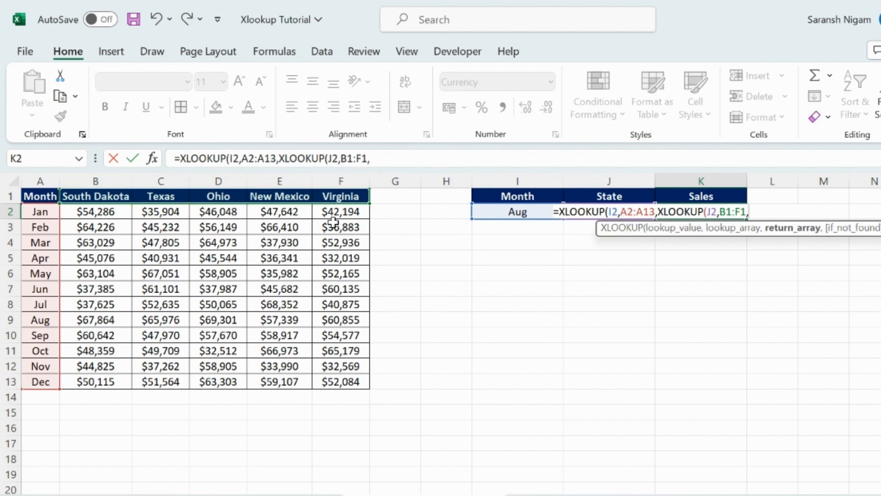
drag(98, 212, 343, 377)
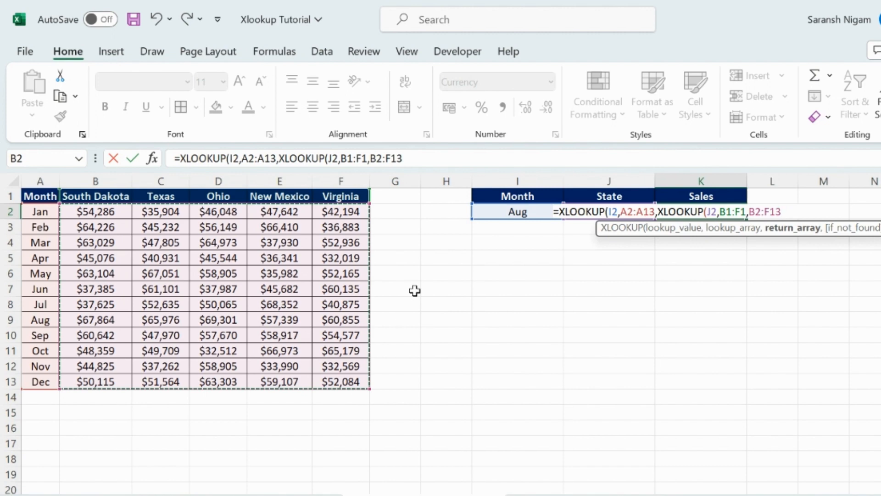
text()))
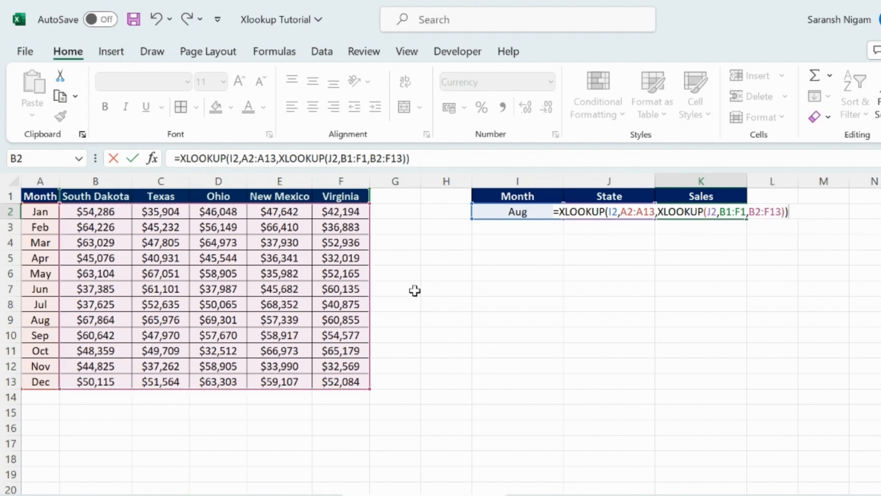
key(Return)
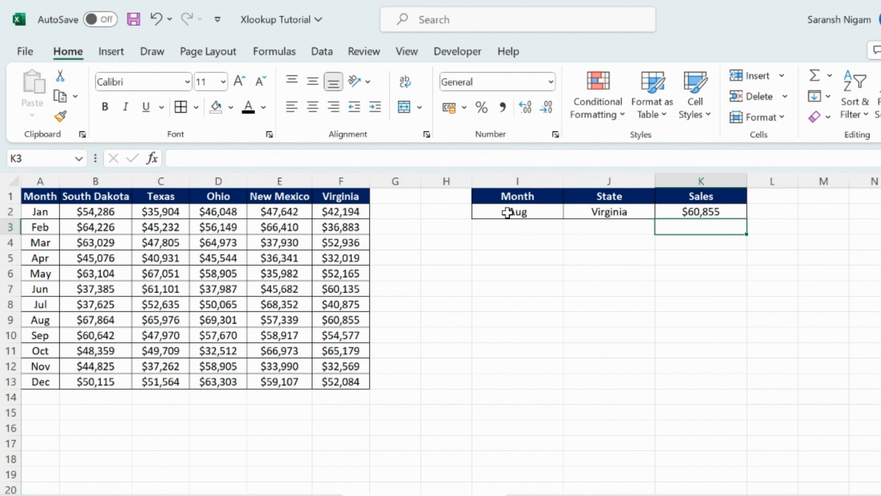
Compare the K2 lookup result for Aug and Virginia with the matching sales figure in the table
click(613, 212)
click(698, 217)
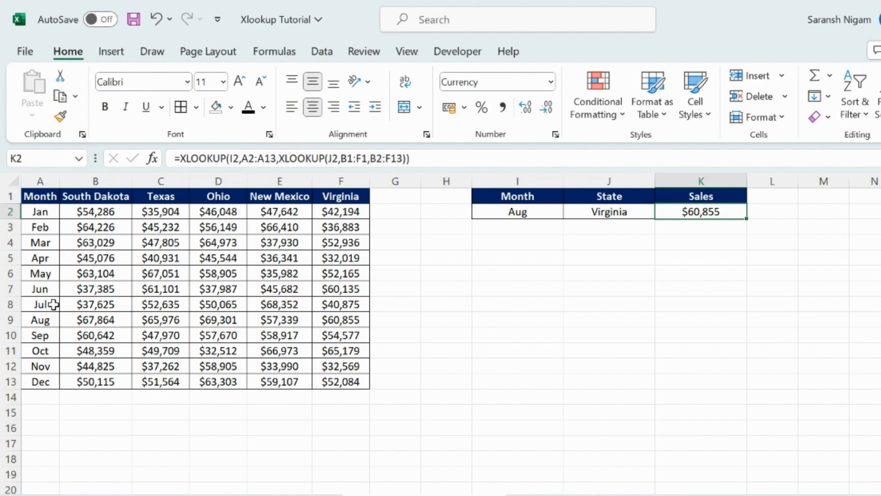
click(7, 319)
click(347, 320)
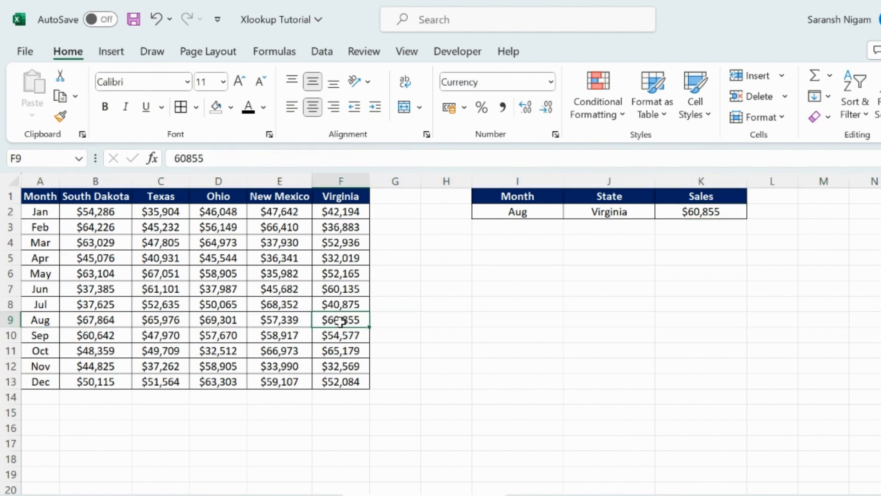
Test the two-way lookup by choosing a different month in I2 and a different state in J2
click(551, 214)
click(570, 212)
click(509, 280)
click(617, 211)
click(662, 211)
click(600, 236)
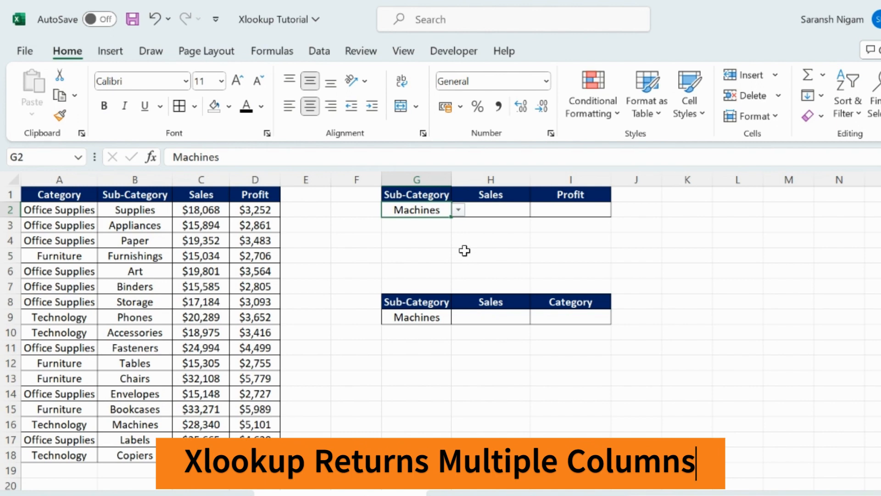
On the sub-category sheet, enter =XLOOKUP(G2,B2:B18,C2:D18) in H2 to return both Sales and Profit
click(482, 211)
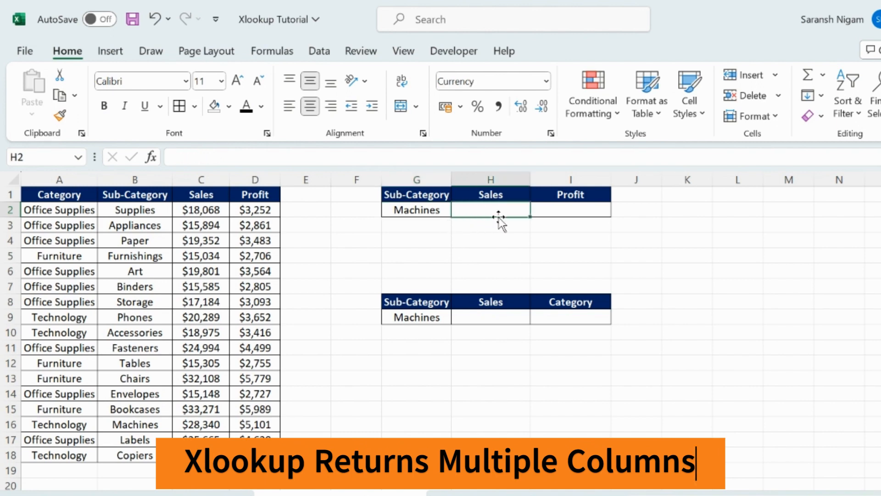
click(429, 210)
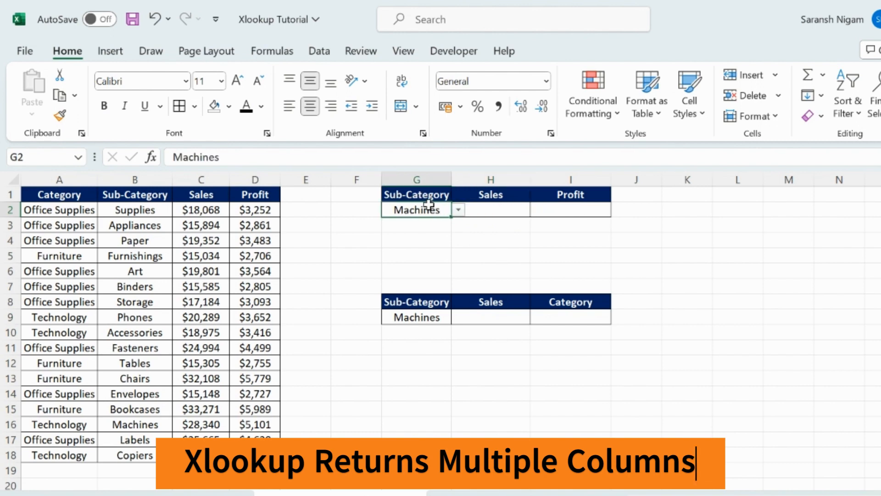
click(505, 213)
text(=xl)
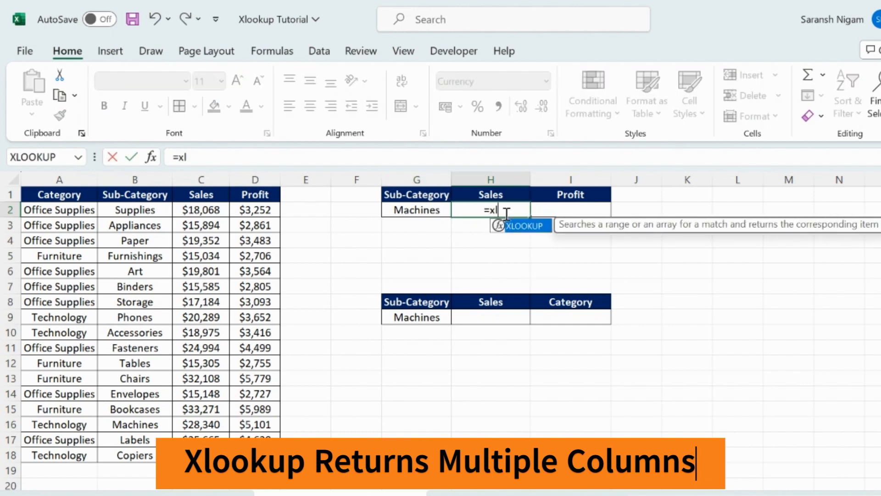
key(Tab)
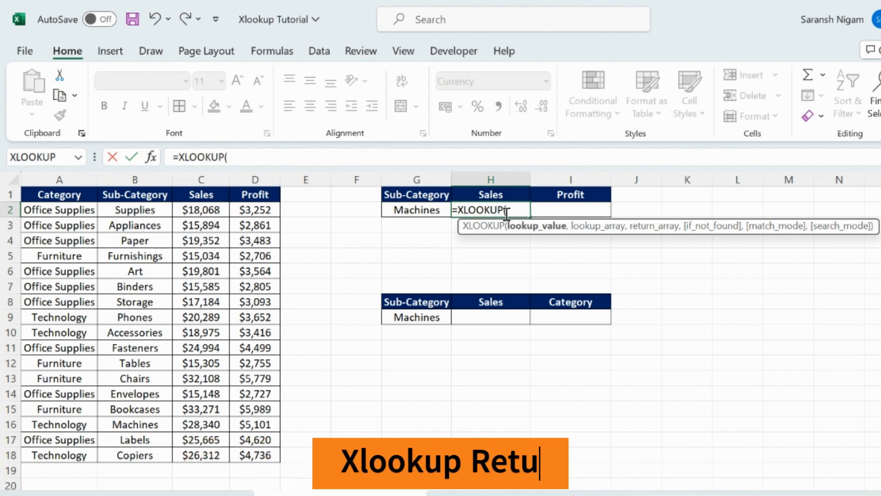
click(415, 207)
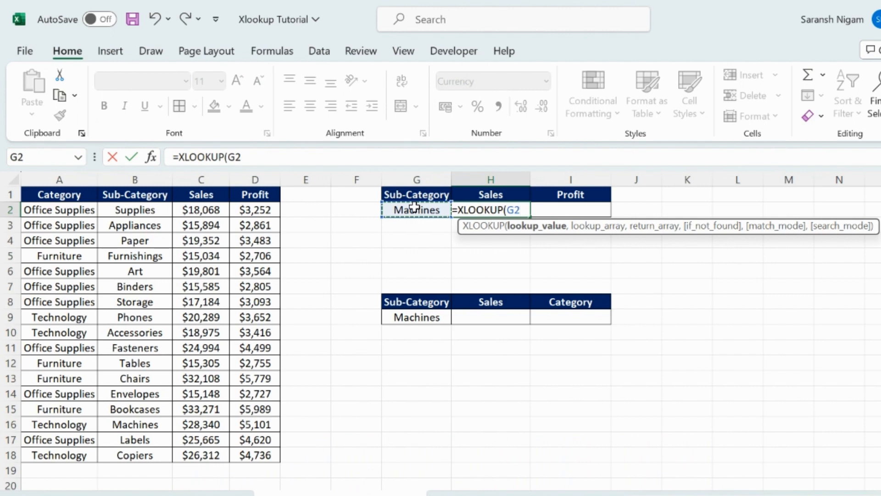
text(,)
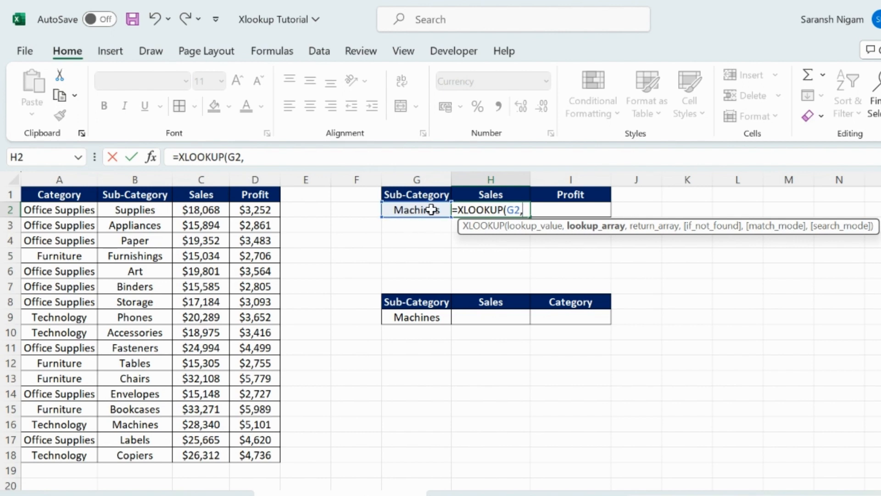
drag(146, 208, 150, 455)
text(,)
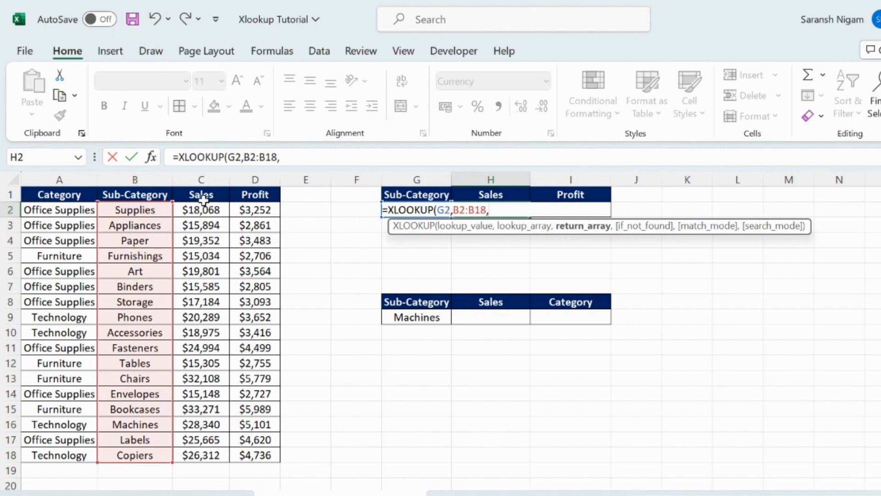
drag(210, 210, 245, 456)
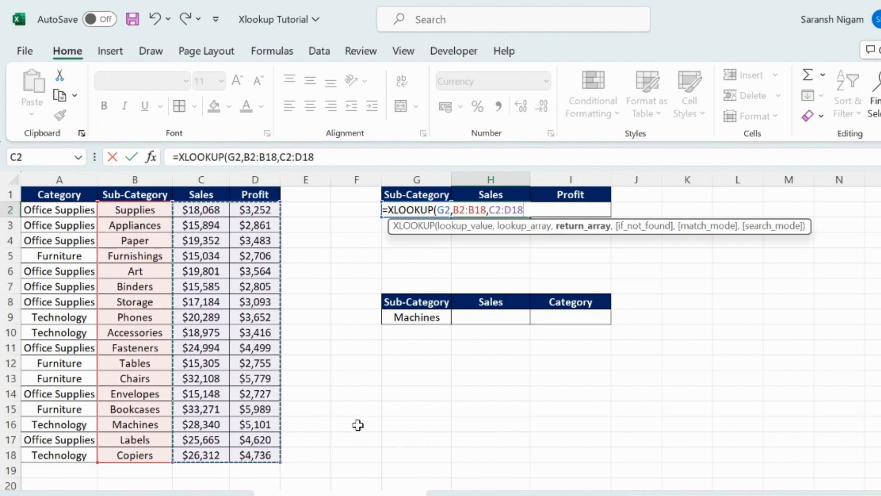
text())
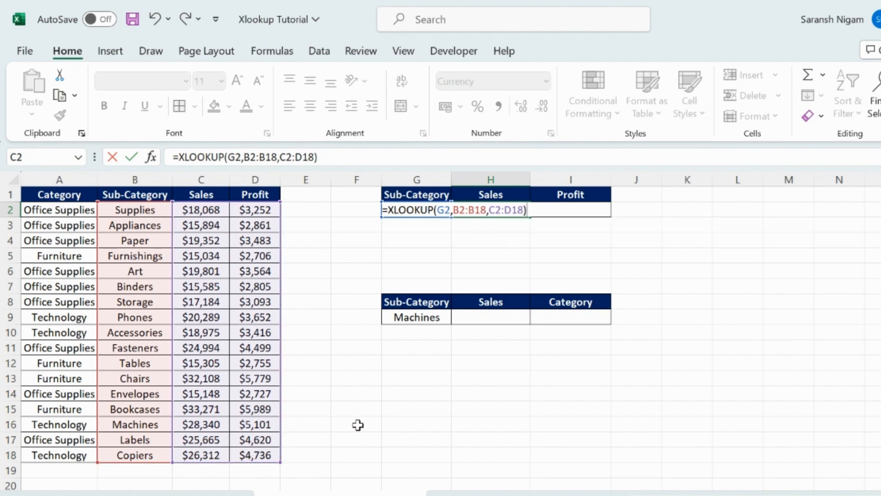
key(Return)
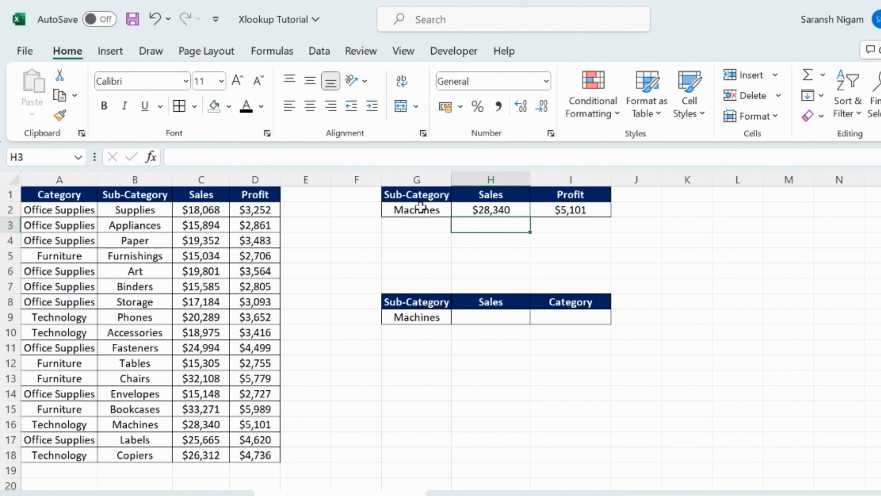
Test the multi-column lookup by choosing Chairs, followed by Fasteners, as the sub-category in G2
click(440, 209)
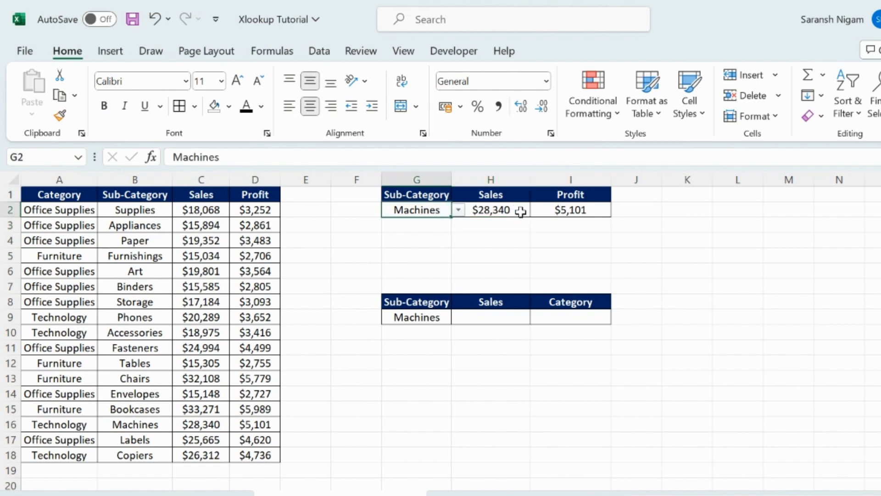
click(459, 210)
click(410, 246)
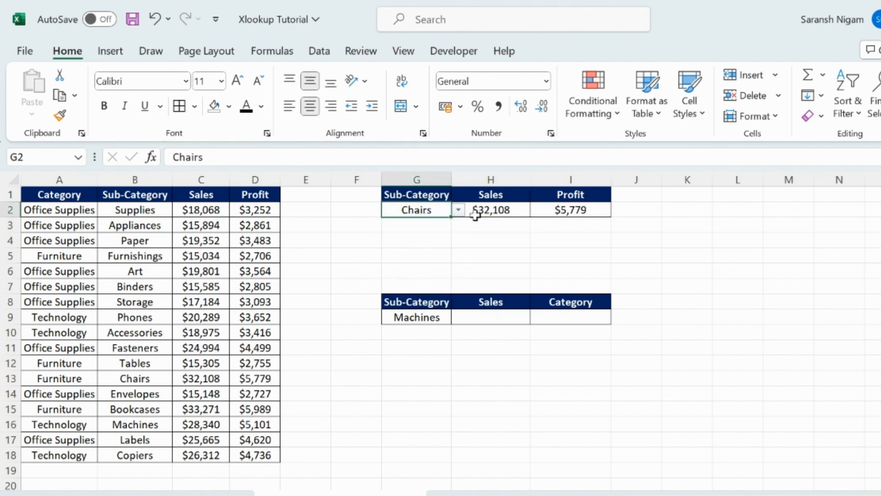
click(458, 210)
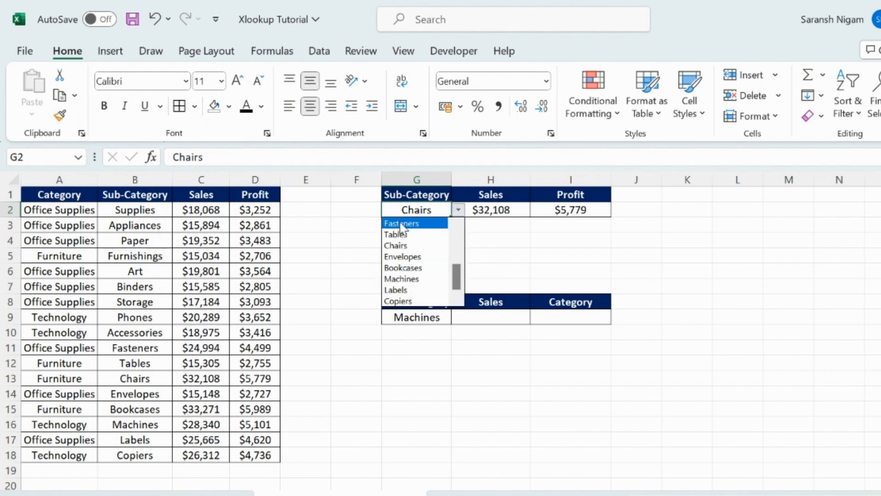
click(400, 224)
Start an XLOOKUP formula in H9 with G9 as the lookup value and B2:B18 as the lookup array
click(453, 316)
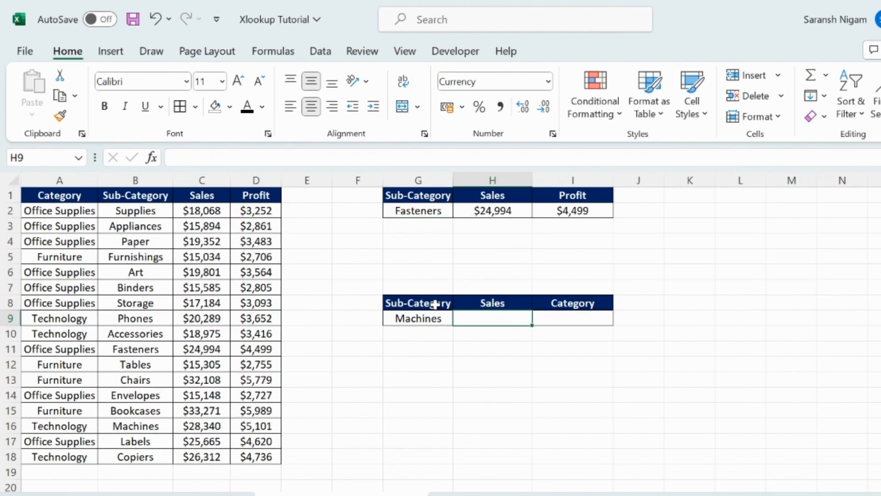
click(208, 198)
click(254, 194)
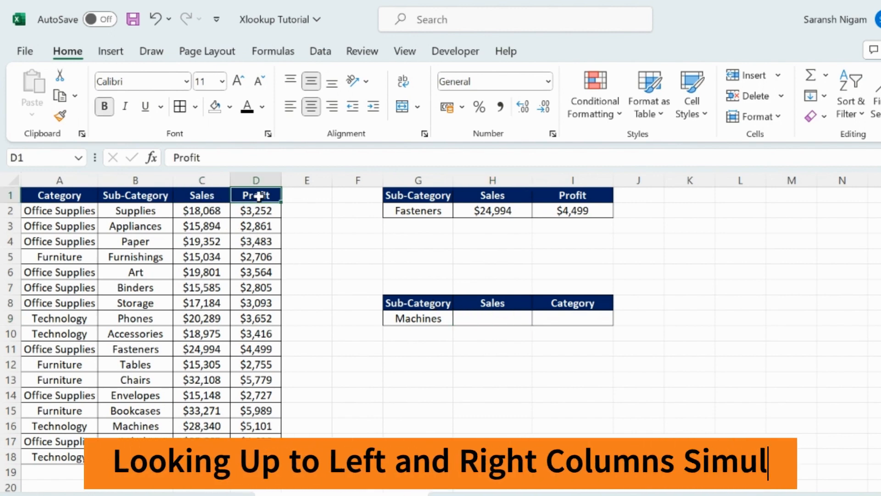
click(202, 194)
click(44, 196)
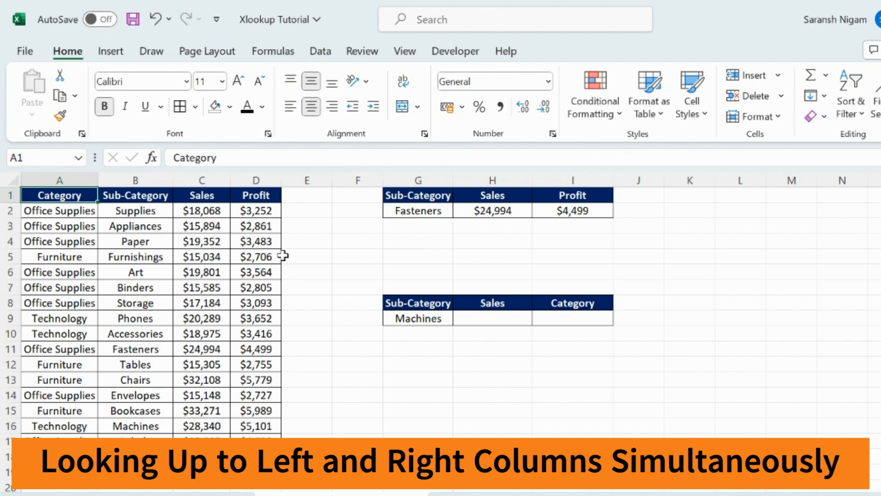
click(485, 315)
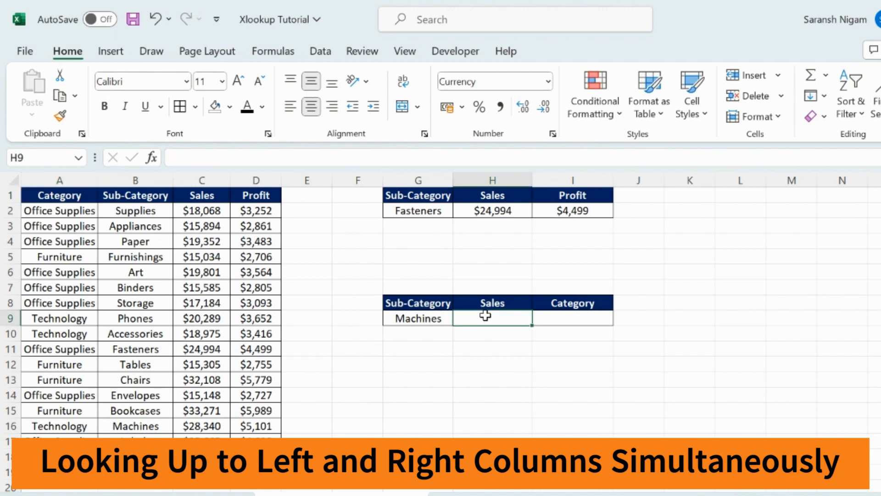
text(=xloo)
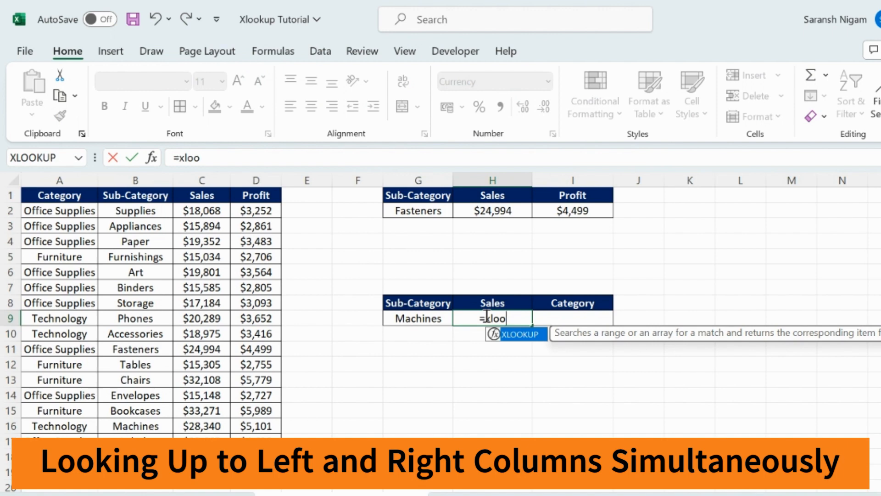
key(Tab)
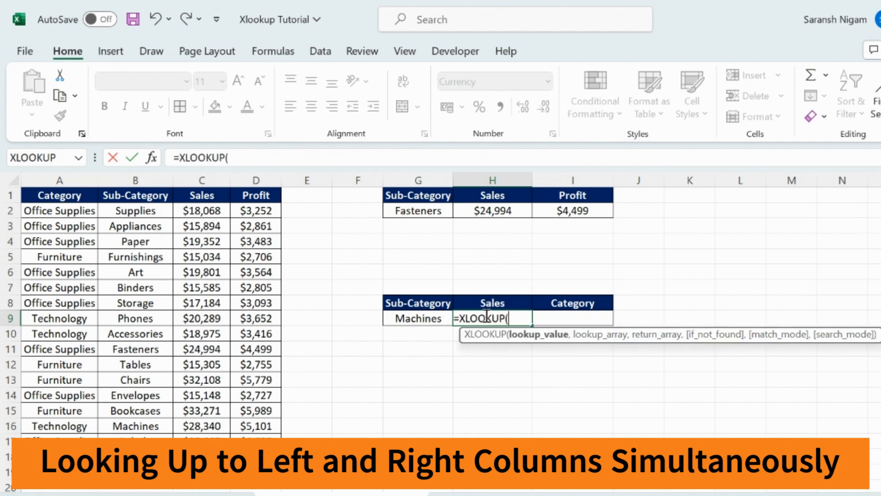
click(421, 318)
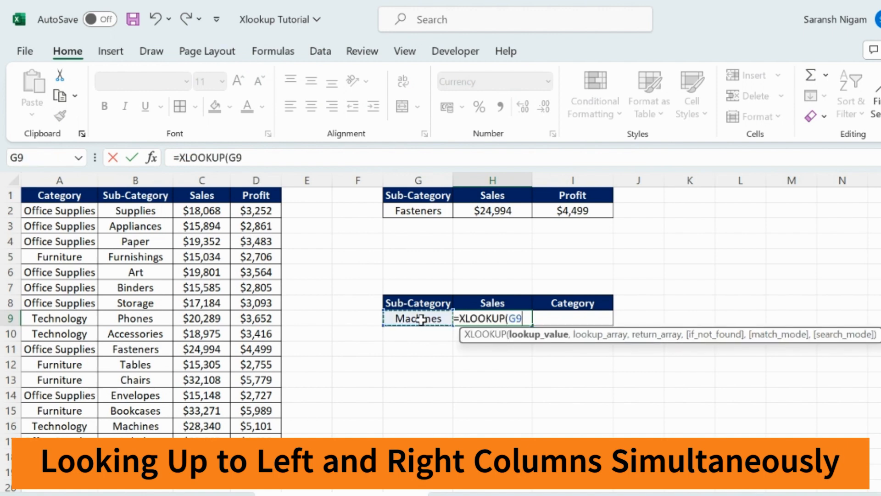
text(,)
drag(140, 212, 138, 453)
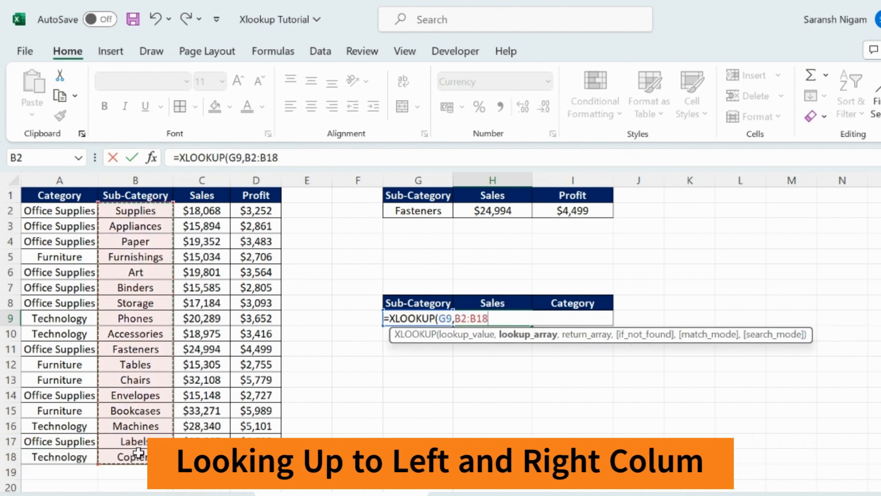
text(,)
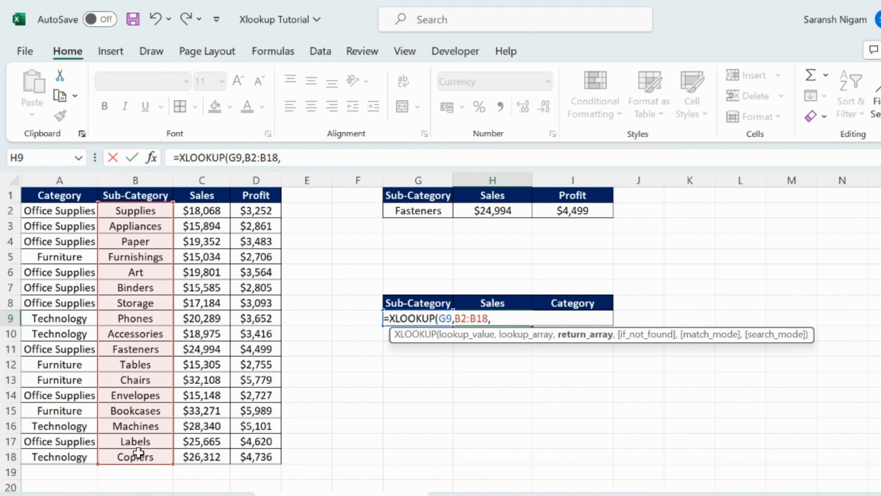
Complete the H9 formula with CHOOSE({1,2},C2:C18,A2:A18) as the return array to return both Sales and Category
text(cho)
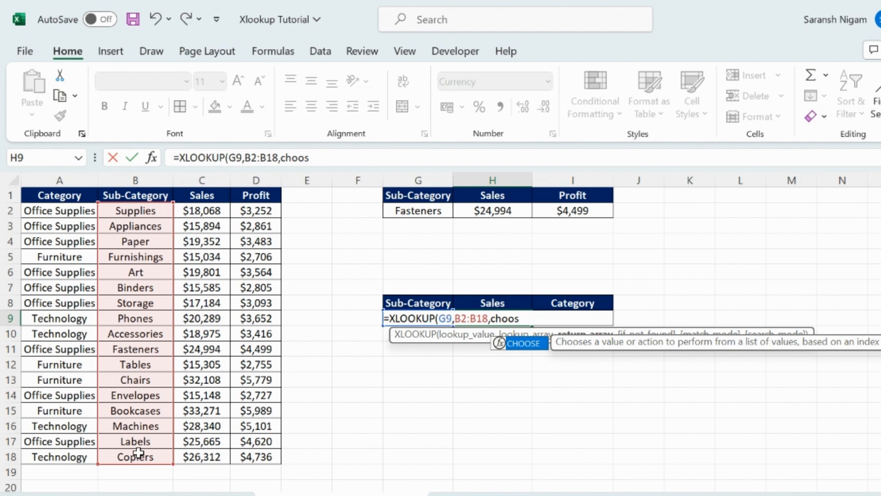
text(os)
key(Tab)
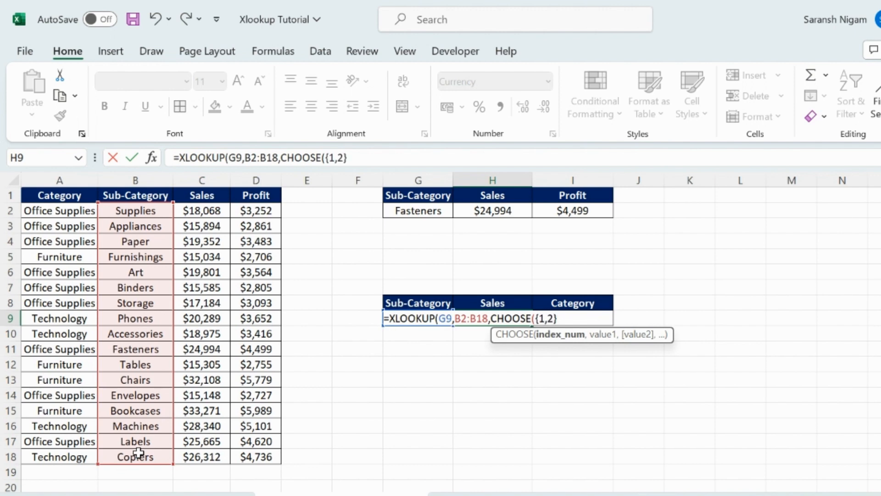
text(,)
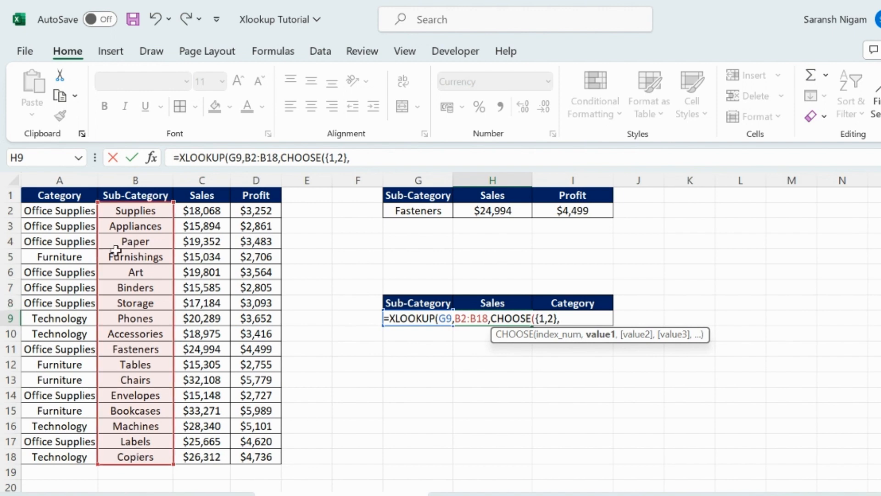
drag(208, 210, 211, 453)
text(,)
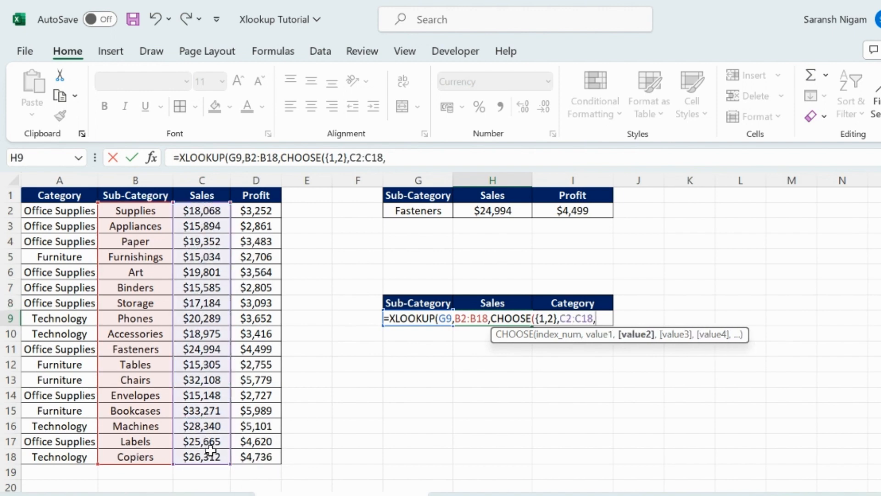
drag(54, 210, 64, 454)
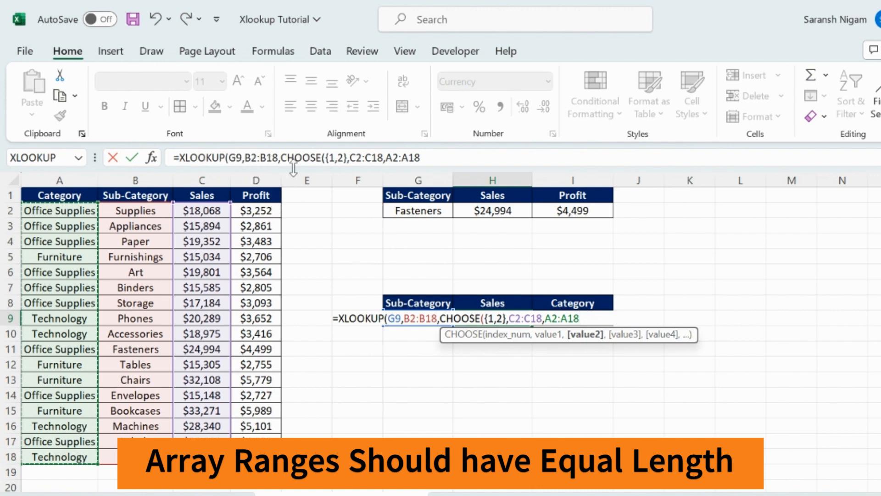
text())
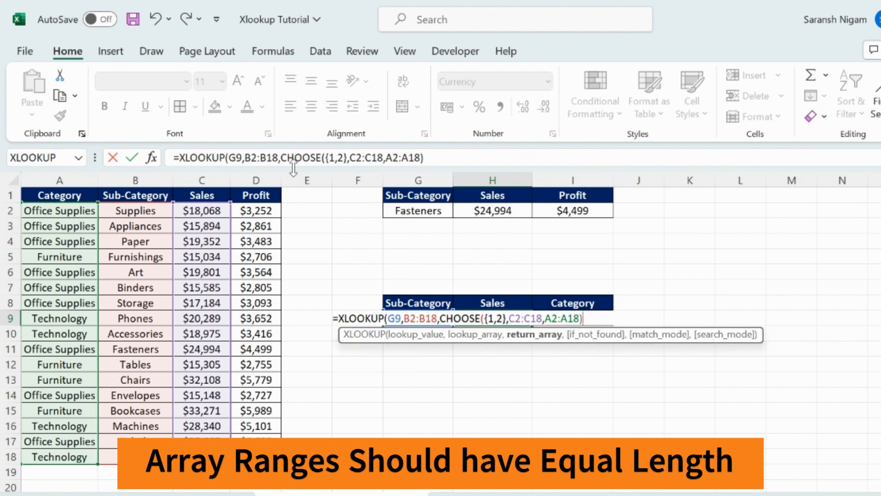
text())
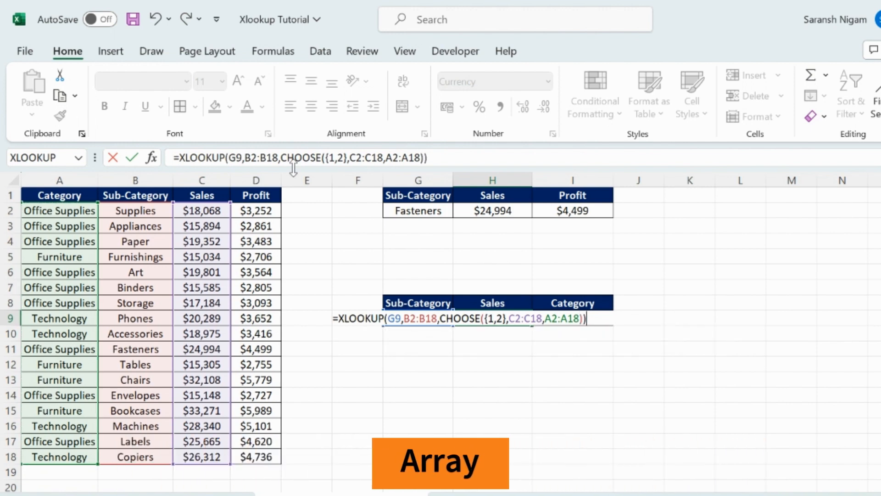
key(Return)
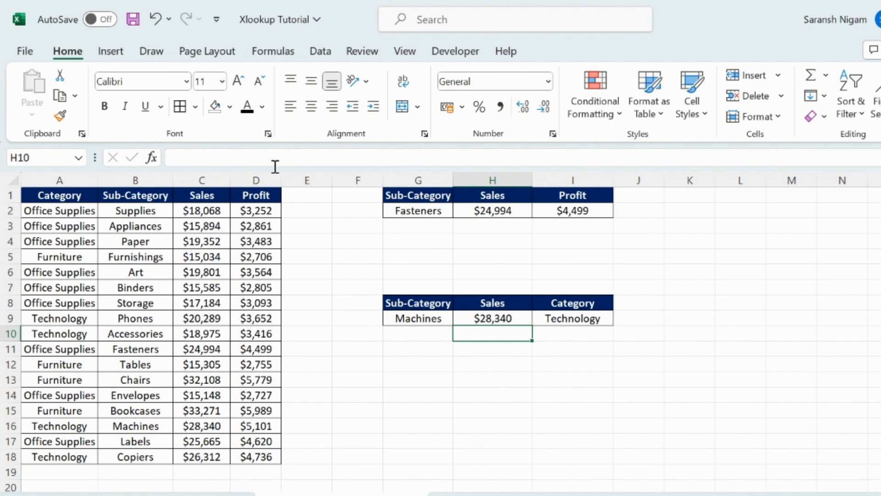
Inspect the H9 and I9 results, and test the lookup by choosing Envelopes, followed by another sub-category, in G9
click(498, 316)
click(582, 318)
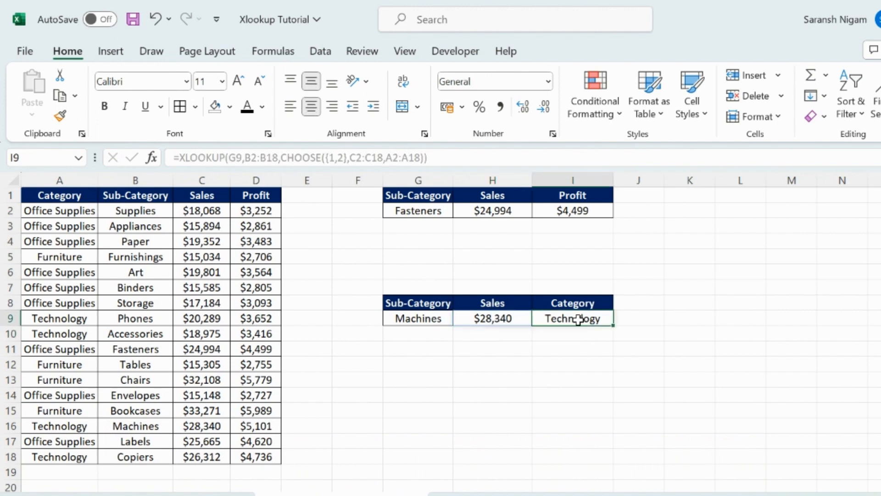
click(500, 317)
click(575, 318)
click(413, 320)
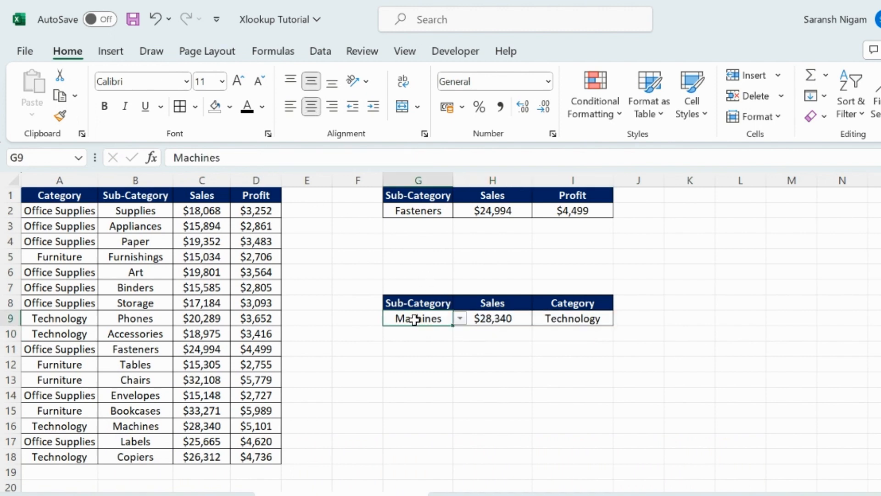
click(459, 318)
click(436, 364)
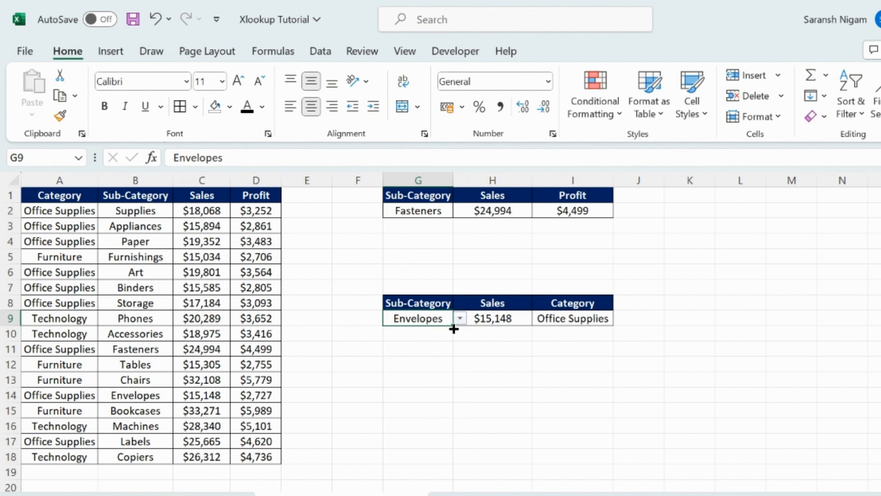
click(459, 320)
click(418, 409)
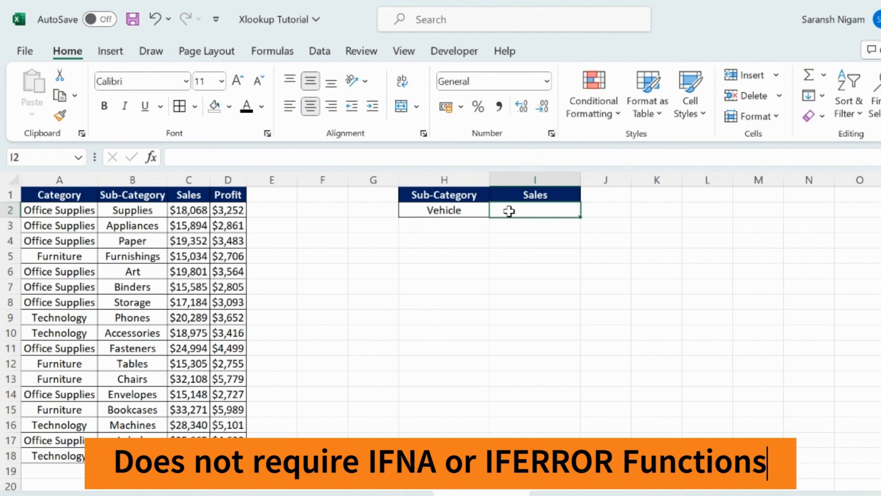
On the sheet with the Vehicle lookup, enter =XLOOKUP(H2,B2:B18,C2:C18,"Not found") in I2 to handle missing sub-categories
text(=xl)
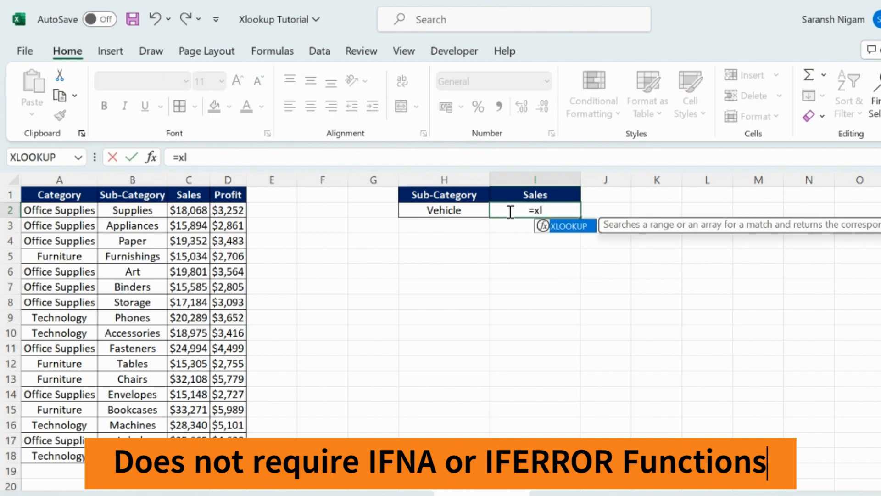
text(o)
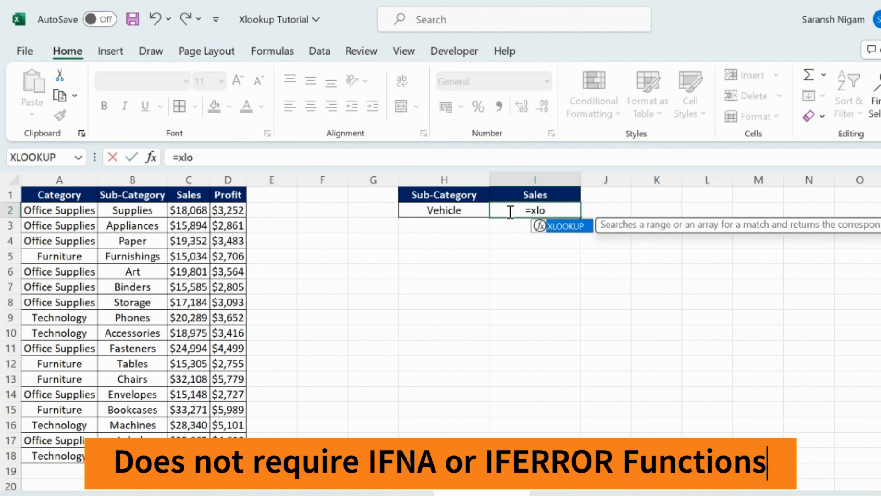
key(Tab)
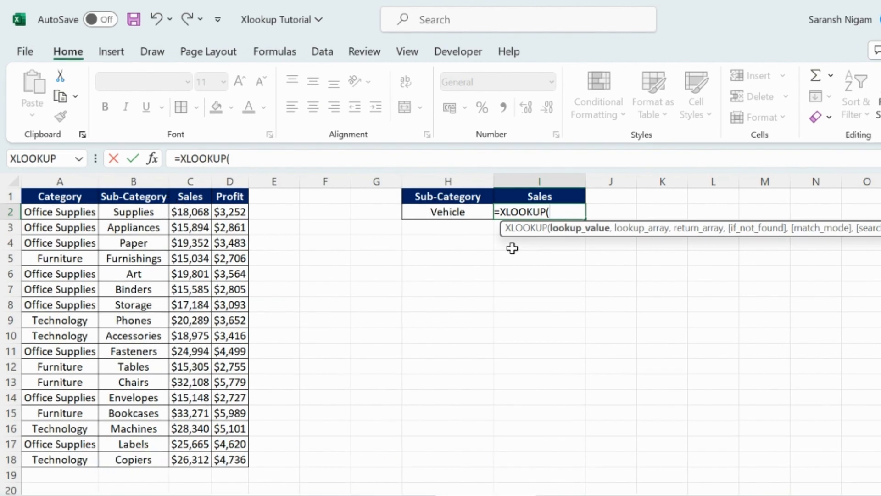
click(458, 212)
text(,)
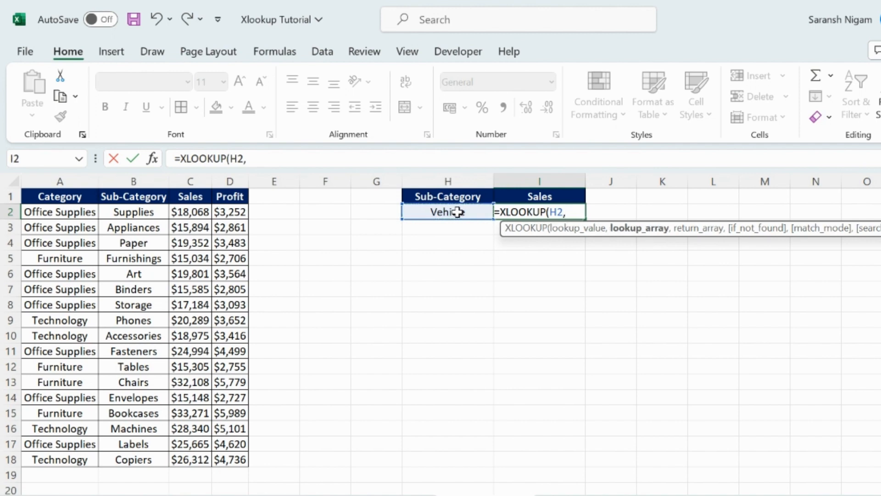
drag(155, 212, 142, 459)
text(,)
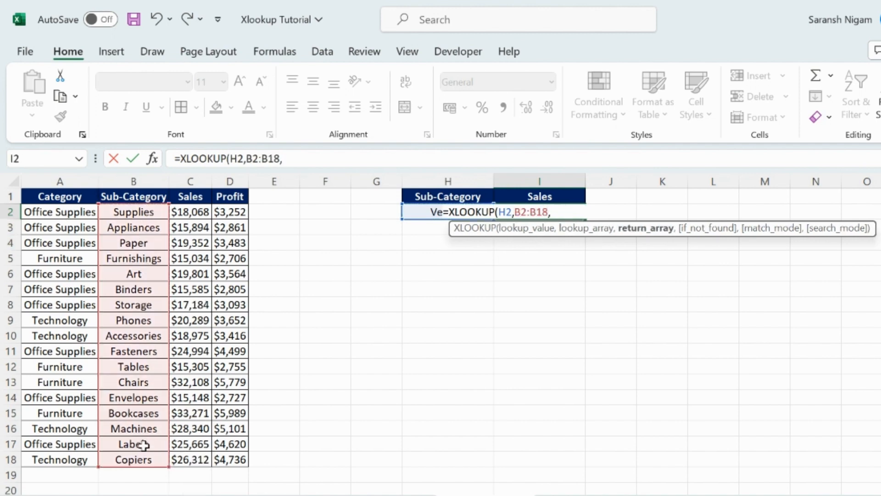
drag(204, 212, 207, 452)
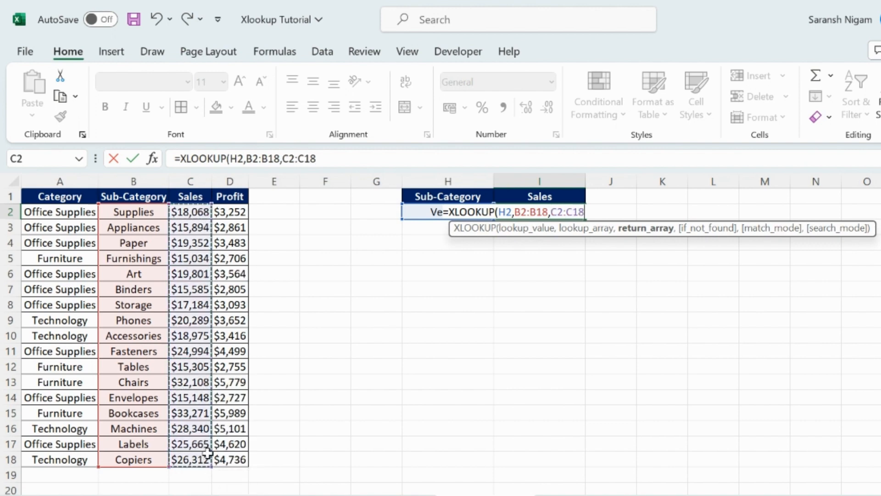
text(,"Not)
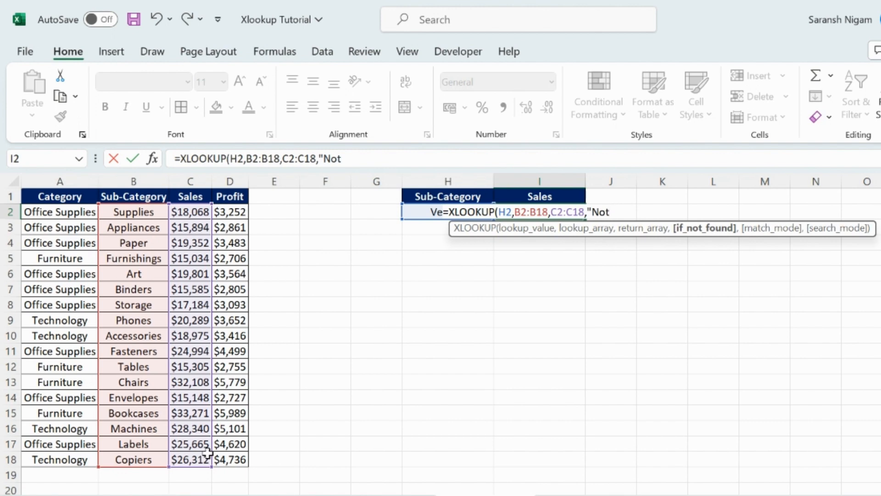
text(found")
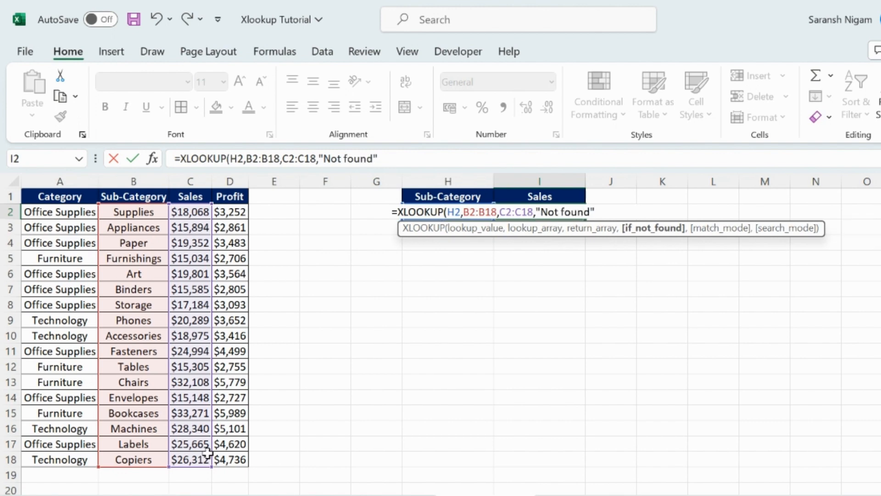
text())
key(Return)
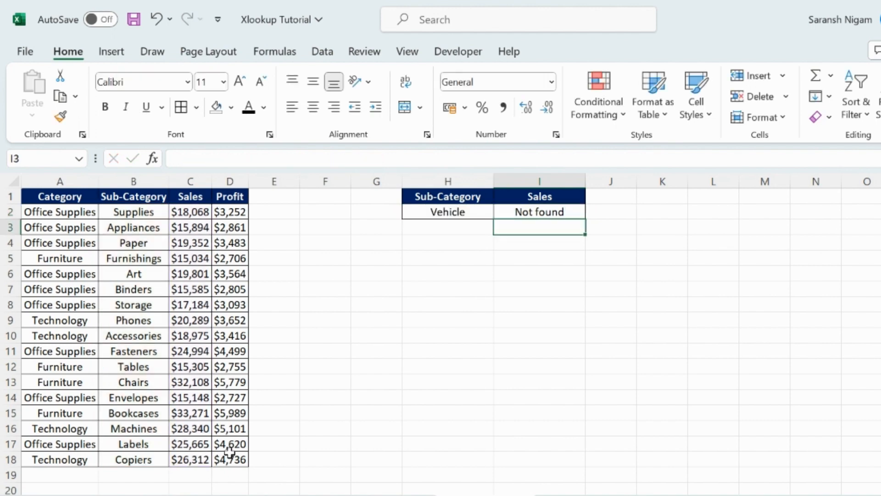
key(Up)
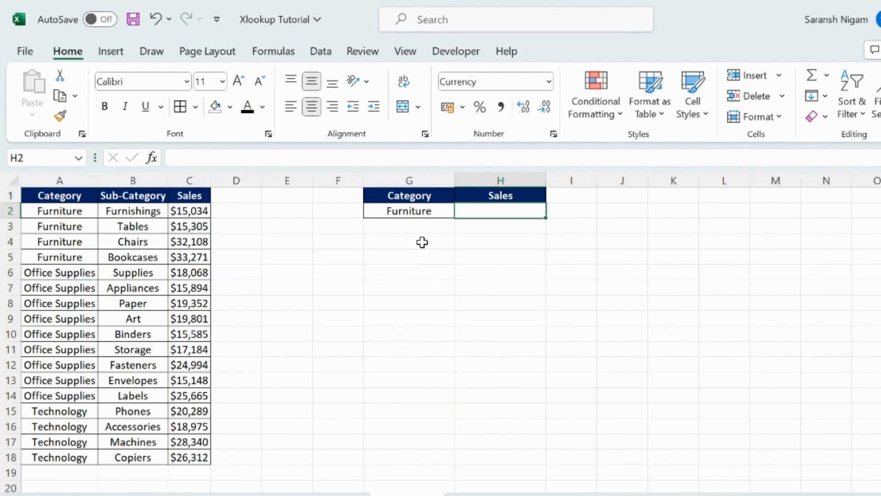
On the sheet with the Furniture lookup, start an XLOOKUP formula in H2 with G2 as lookup value and A2:A18 as lookup array
click(65, 180)
click(60, 426)
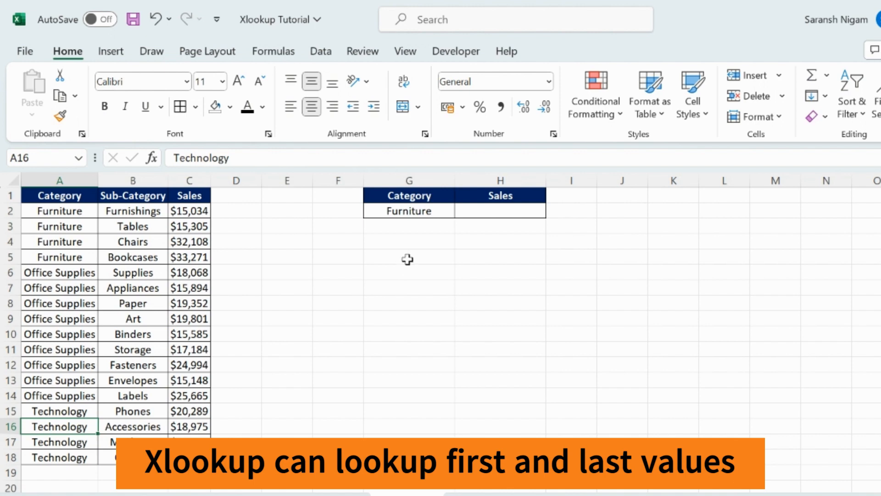
click(493, 211)
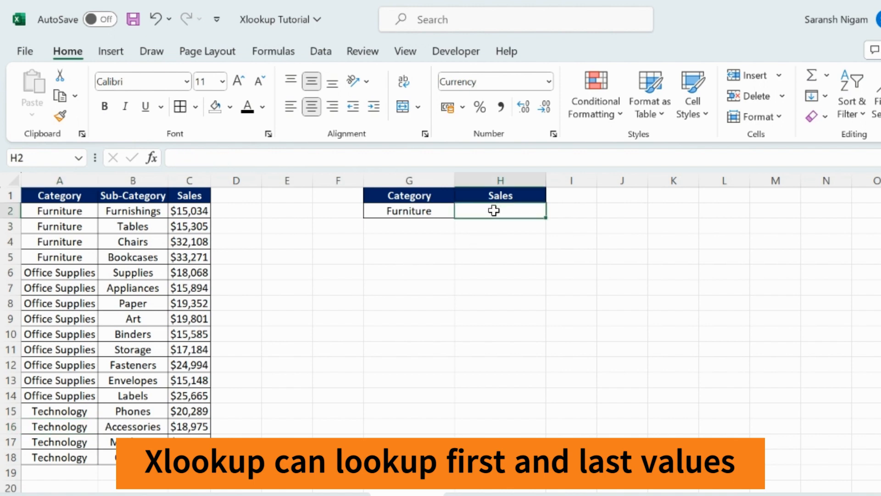
text(=xl)
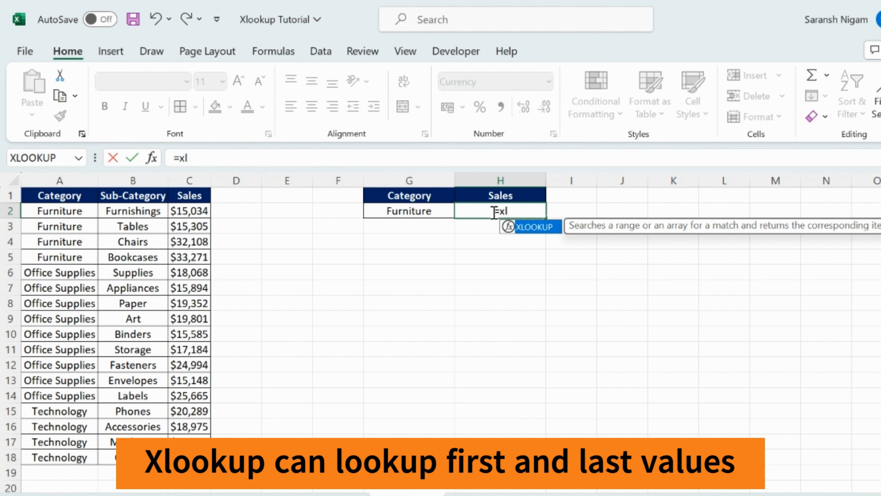
key(Tab)
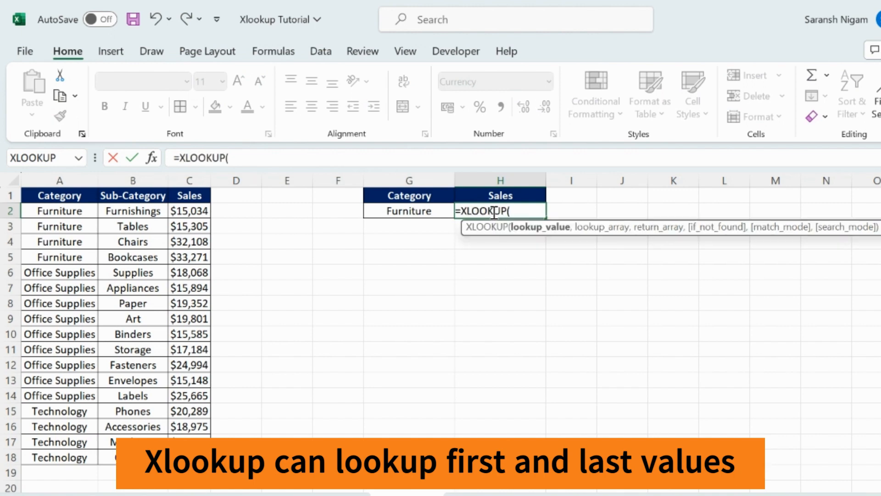
click(416, 210)
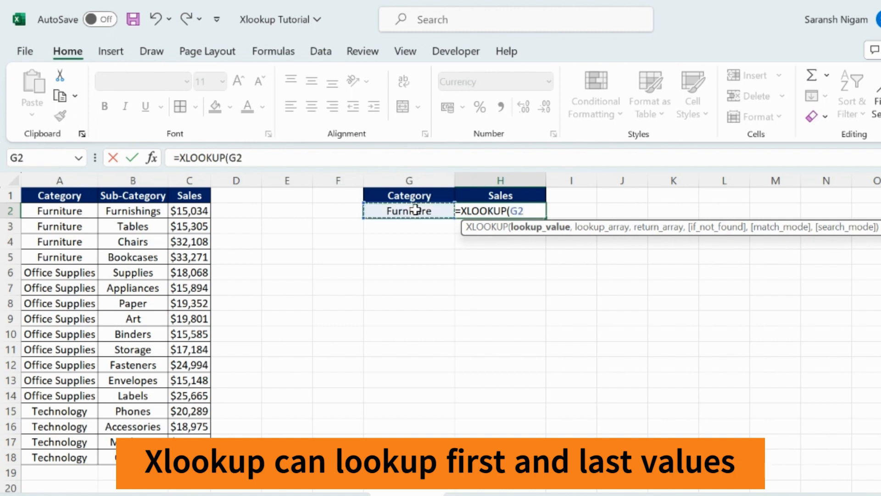
text(,)
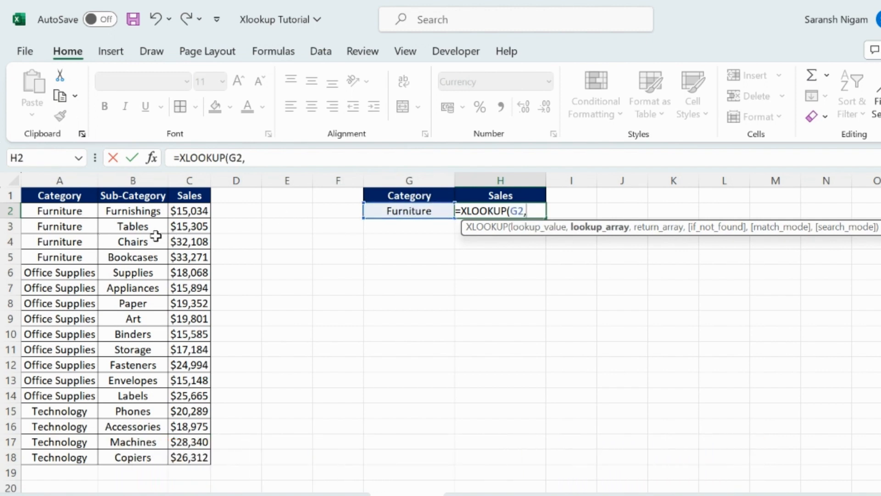
click(54, 210)
drag(53, 210, 58, 450)
text(,)
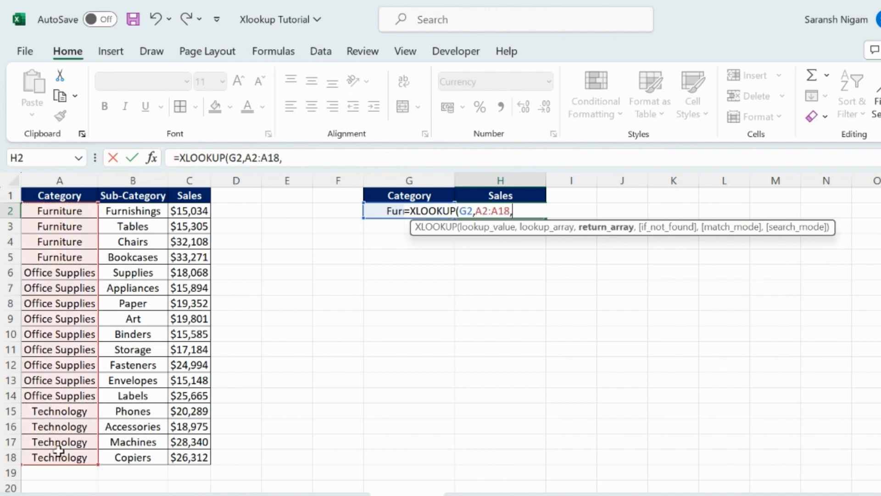
Complete the H2 formula with C2:C18 as the return array and search mode -1 (last-to-first), leaving the not-found and match-mode arguments empty
drag(184, 210, 181, 450)
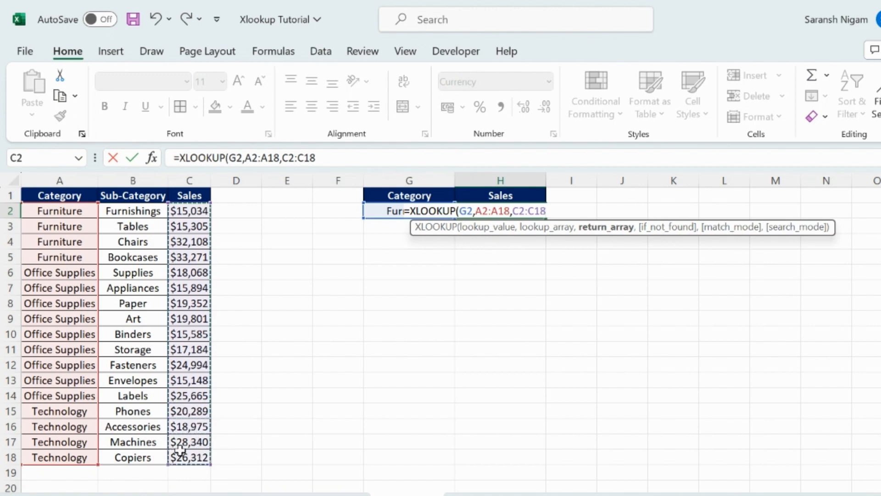
text(,)
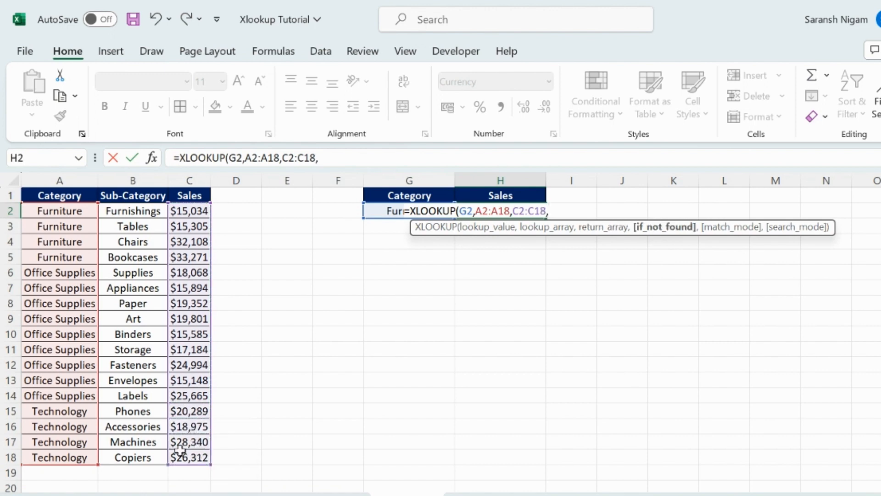
text(,,)
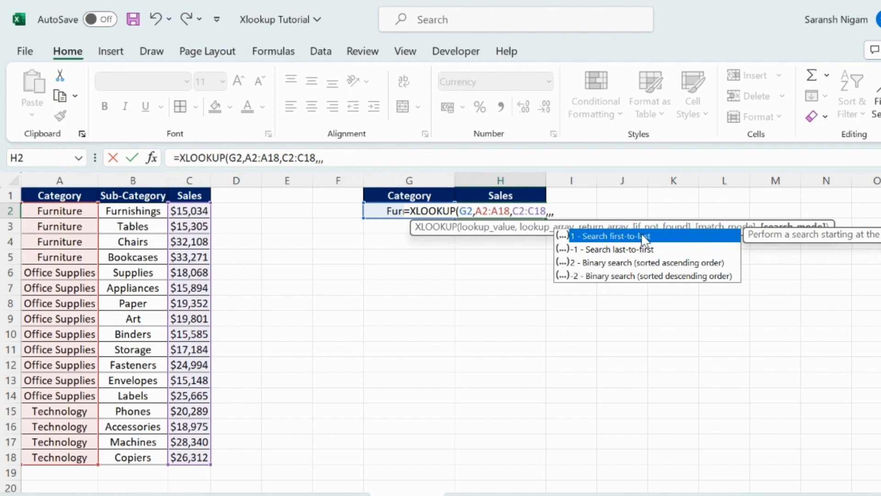
key(Down)
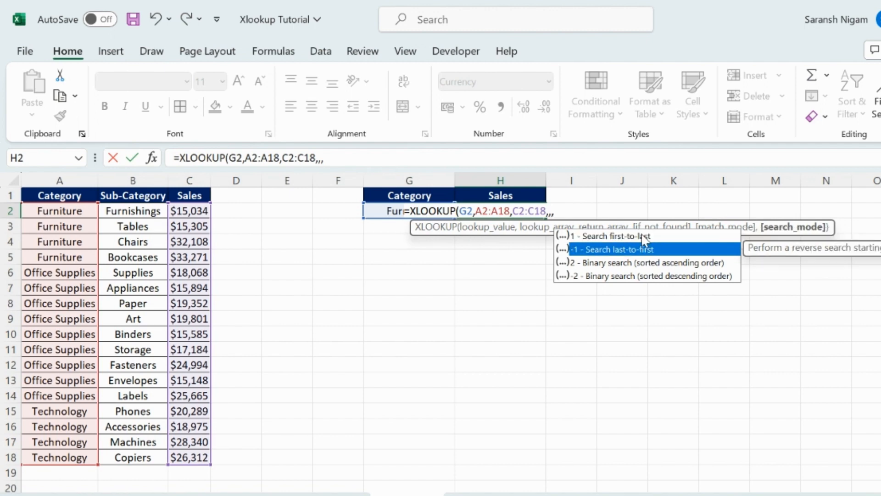
key(Tab)
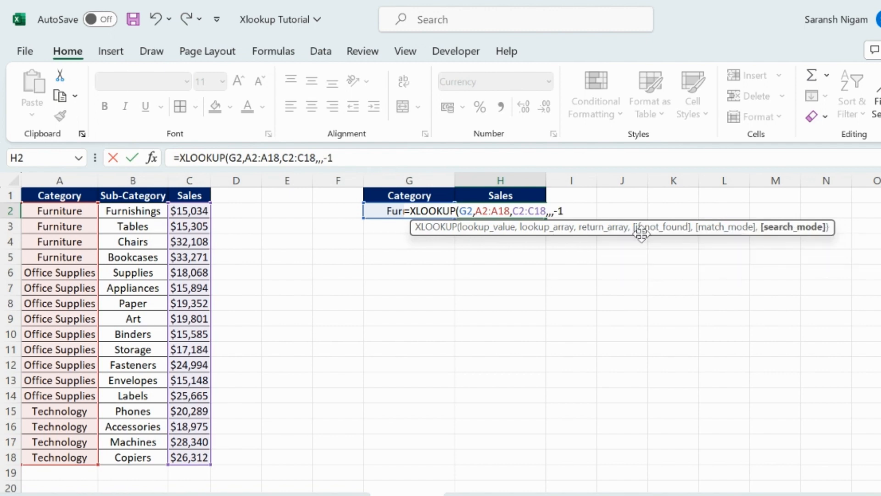
text())
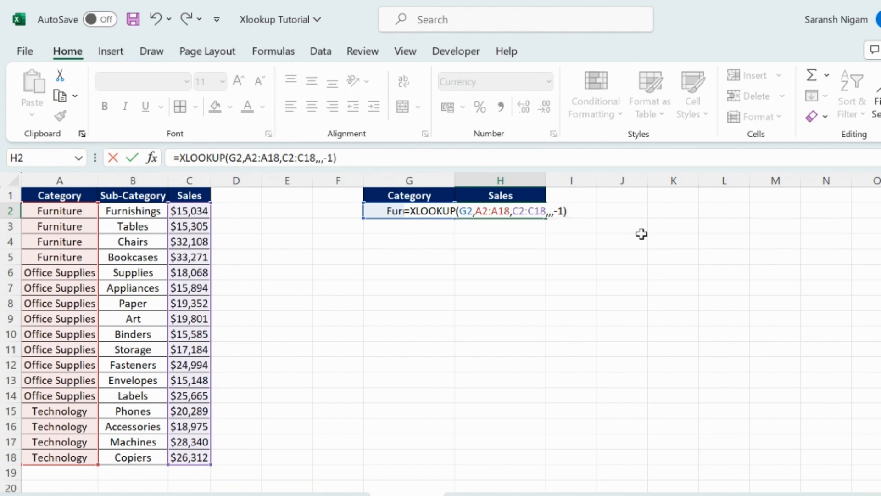
key(Return)
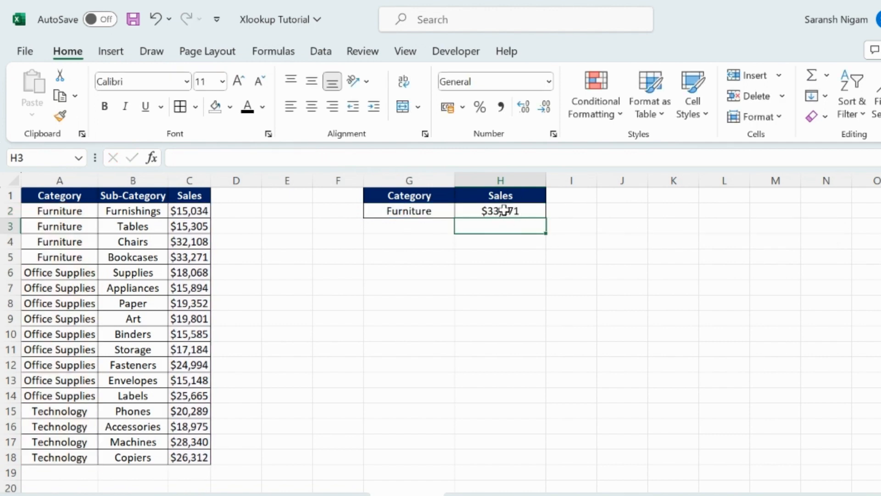
Compare the H2 result with the last Furniture row, and repeat the check with Technology chosen in G2
click(71, 259)
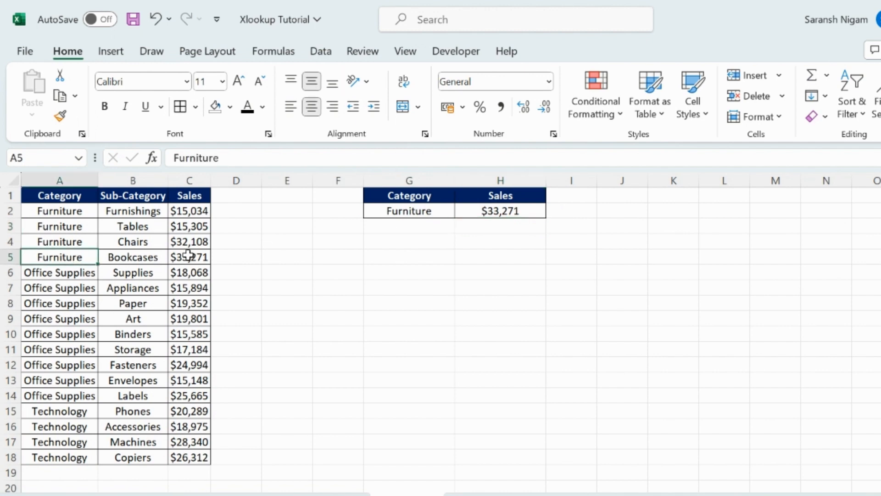
click(186, 262)
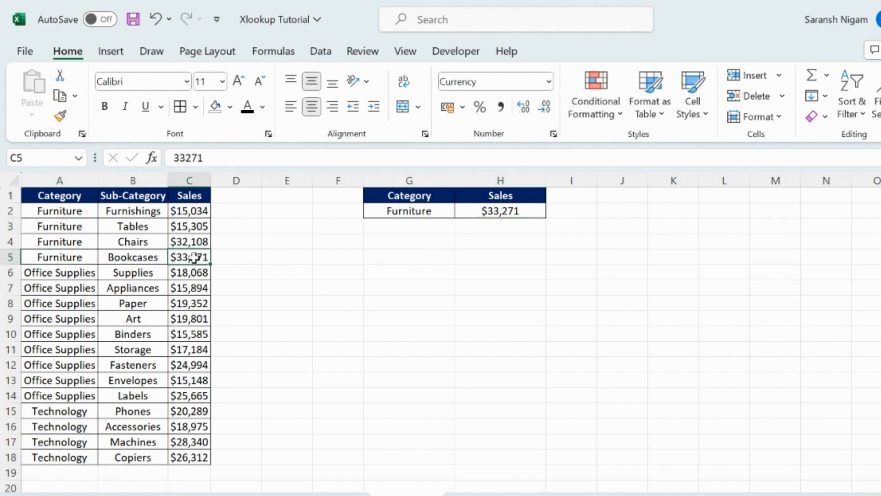
click(422, 211)
click(461, 211)
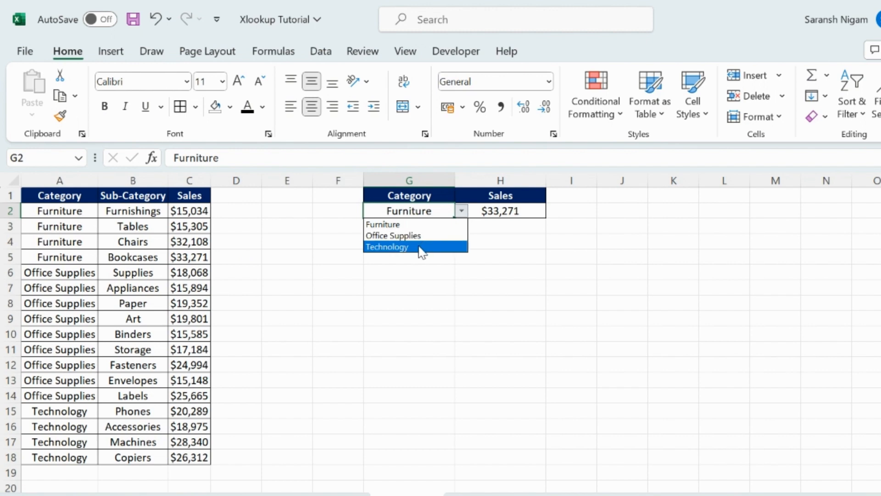
click(419, 249)
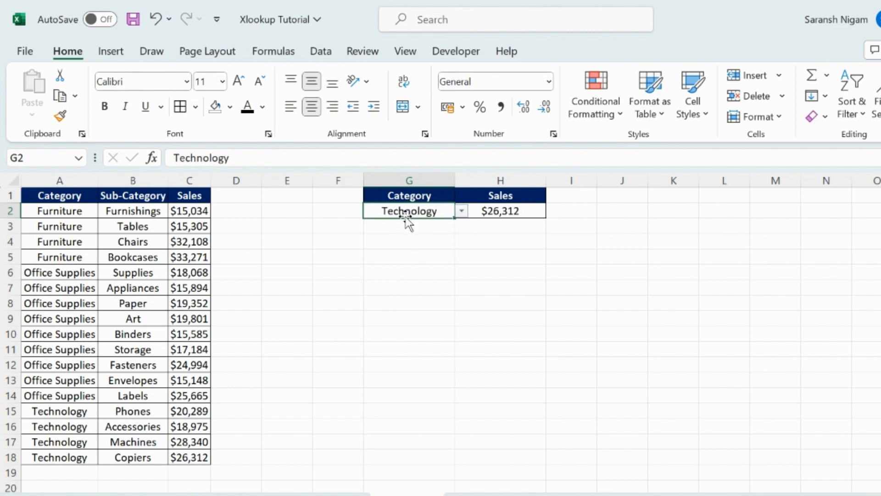
click(59, 457)
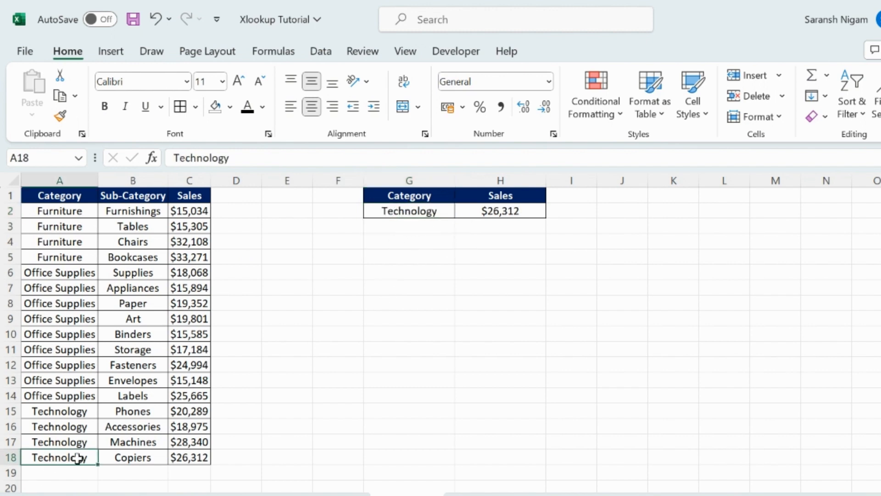
click(199, 456)
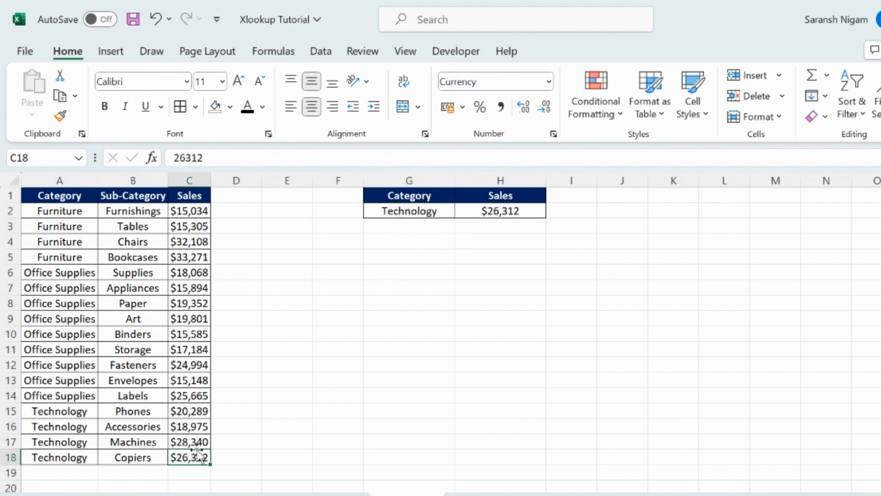
Change the search mode in the H2 XLOOKUP formula to 1 so it searches first-to-last
click(512, 213)
click(328, 158)
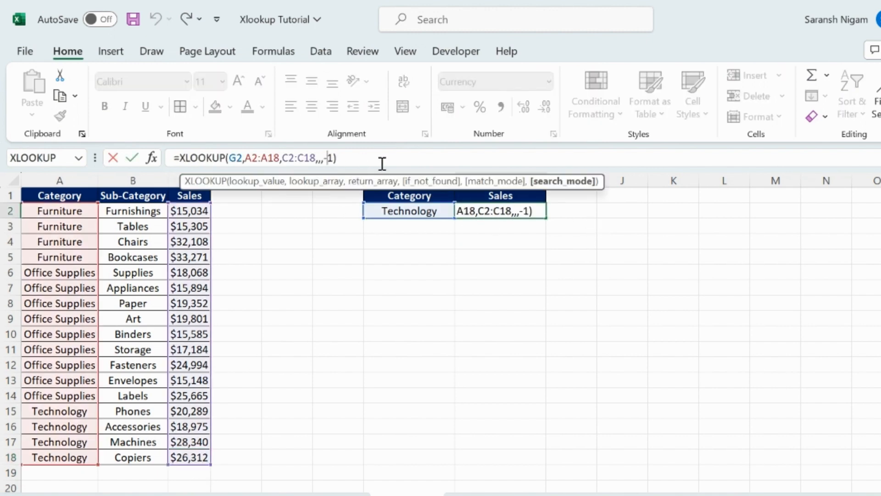
key(BackSpace)
key(Return)
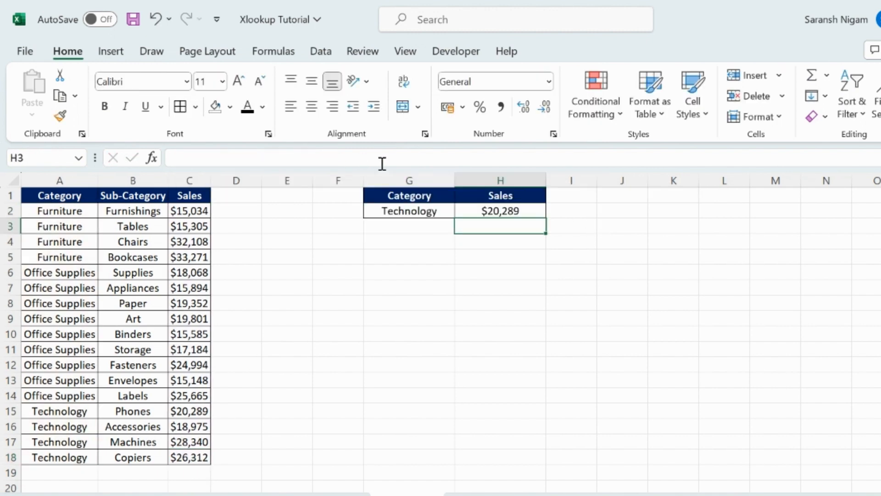
Compare the H2 result with the first Technology row, and repeat the check with Furniture chosen in G2
click(512, 210)
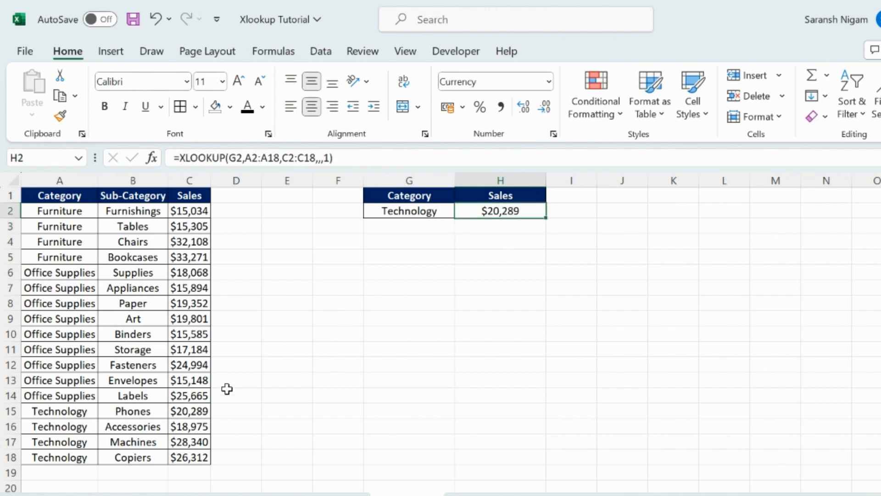
click(11, 411)
click(188, 411)
click(437, 211)
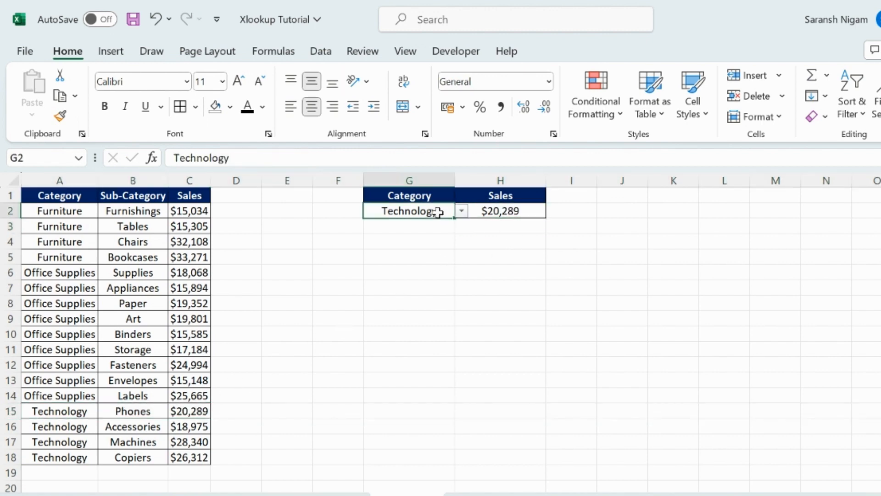
click(461, 211)
click(419, 225)
click(504, 211)
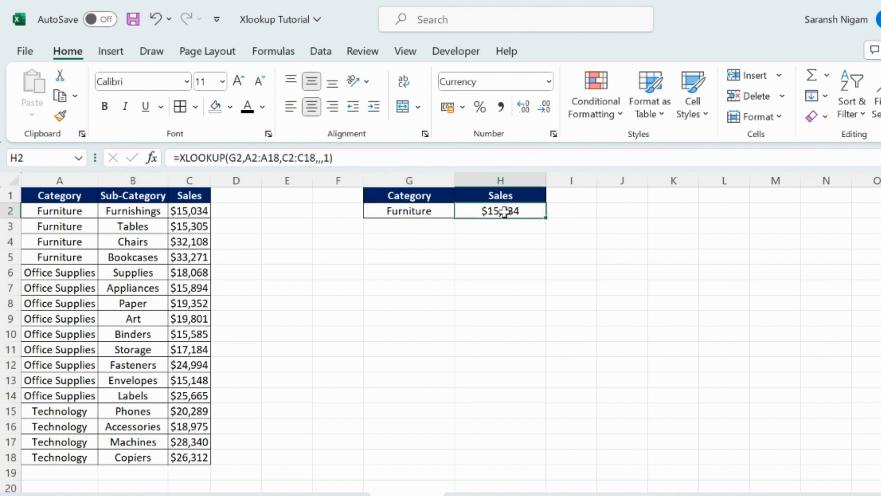
click(199, 215)
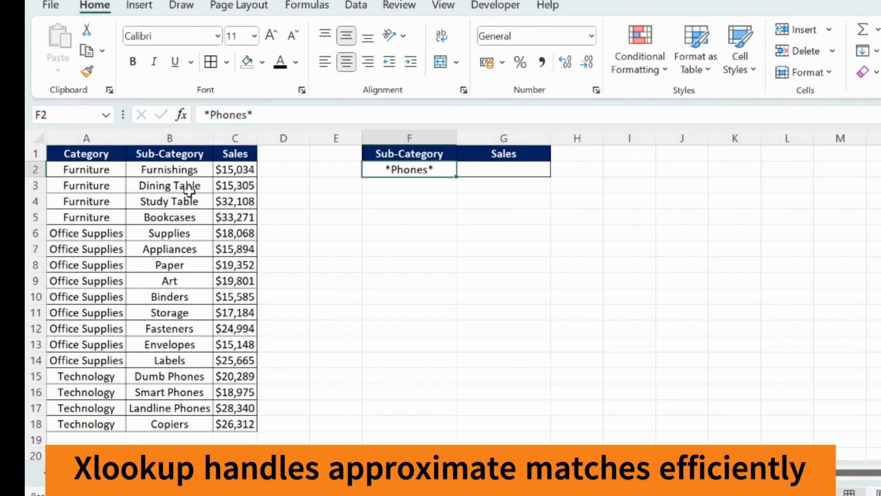
On the sheet with the *Phones* lookup, start an XLOOKUP formula in G2 with F2 as lookup value and B2:B18 as lookup array
drag(177, 375, 185, 408)
click(178, 407)
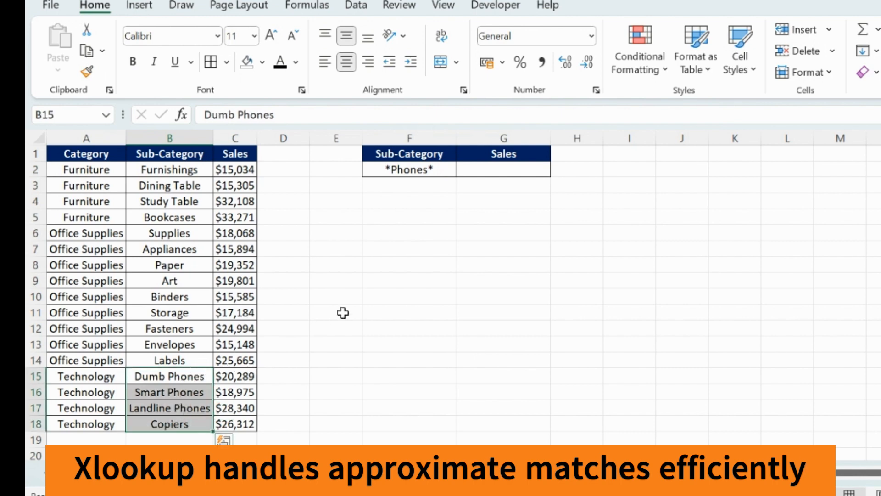
click(474, 171)
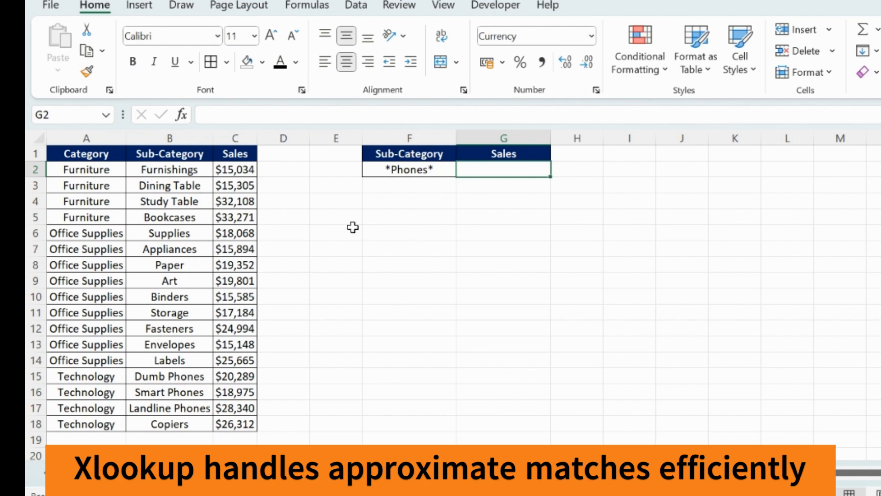
text(=xlo)
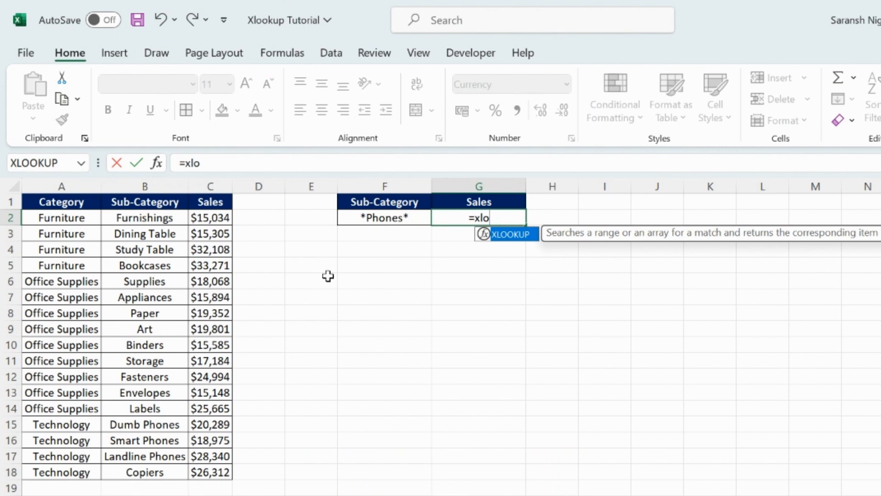
key(Tab)
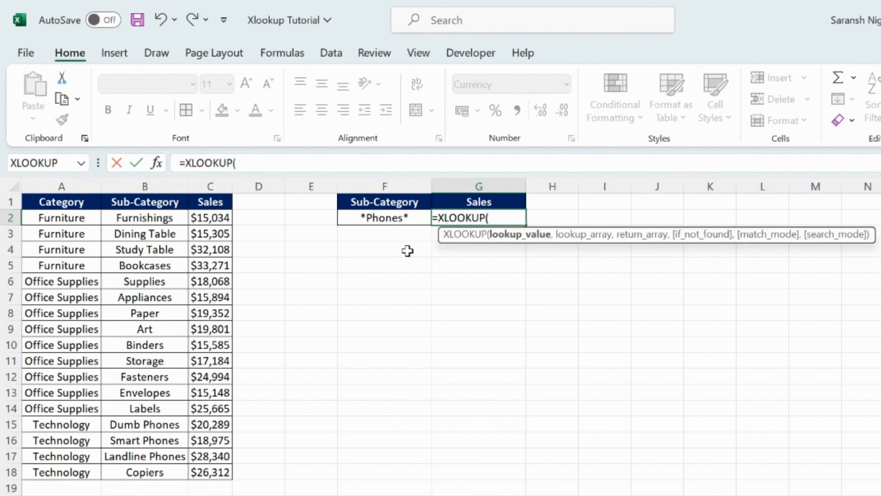
click(394, 218)
text(,)
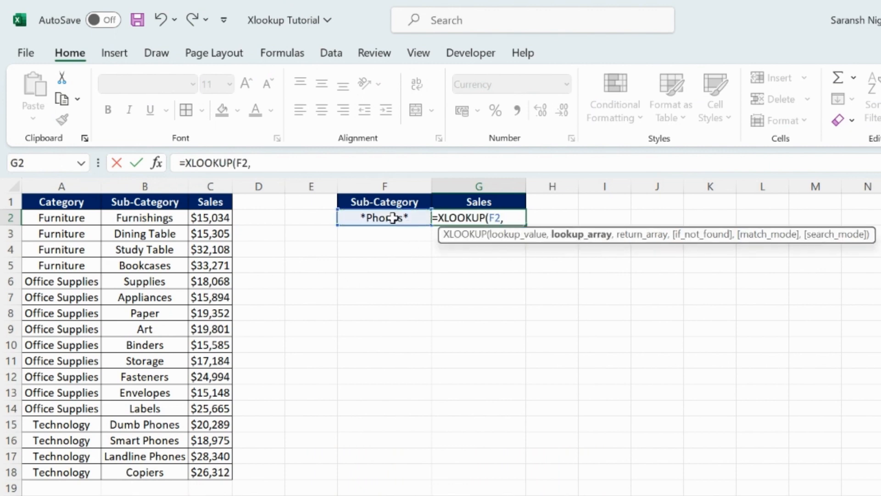
drag(171, 219, 178, 475)
text(,)
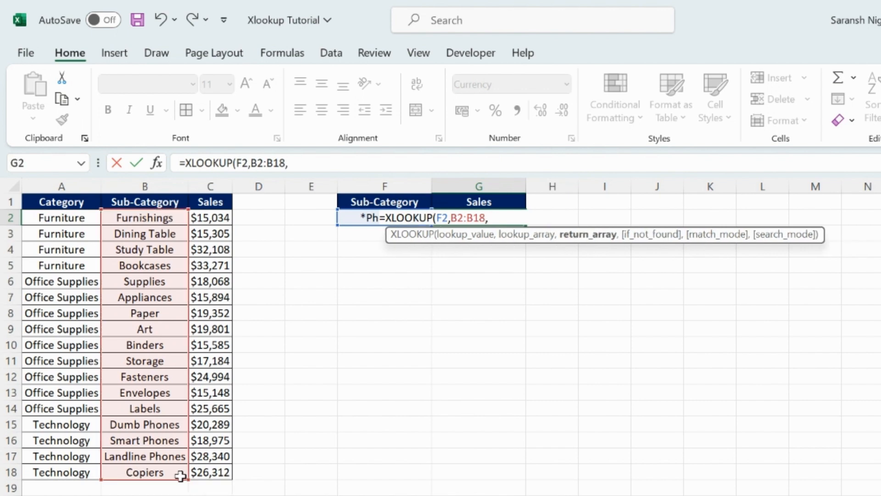
Complete the G2 XLOOKUP with C2:C18 as return array, an empty not-found argument, and match mode 2 for wildcards
drag(221, 218, 232, 473)
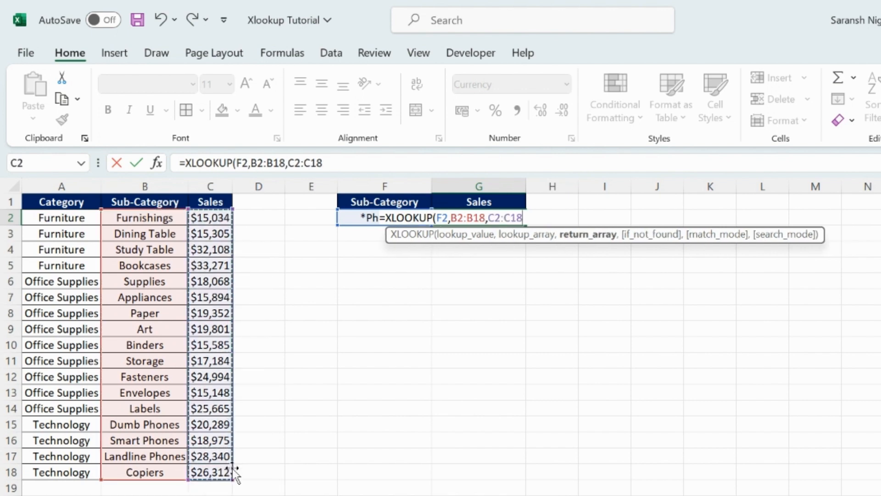
text(,)
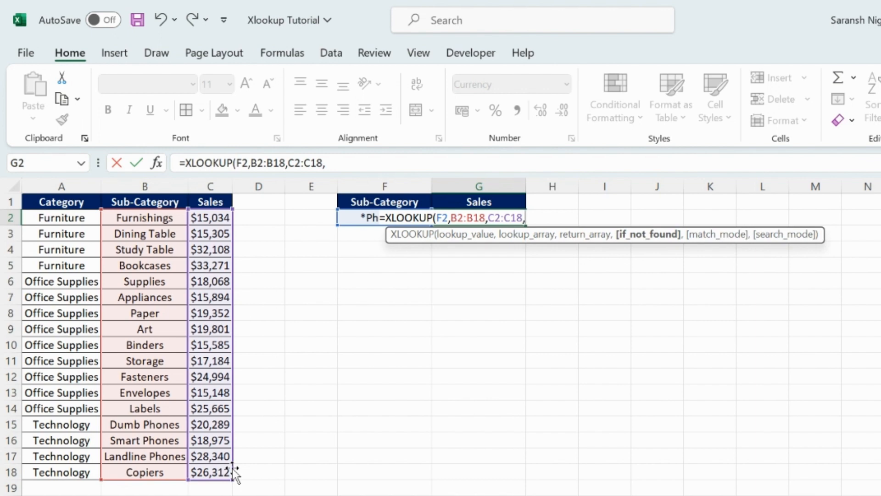
text(,2)
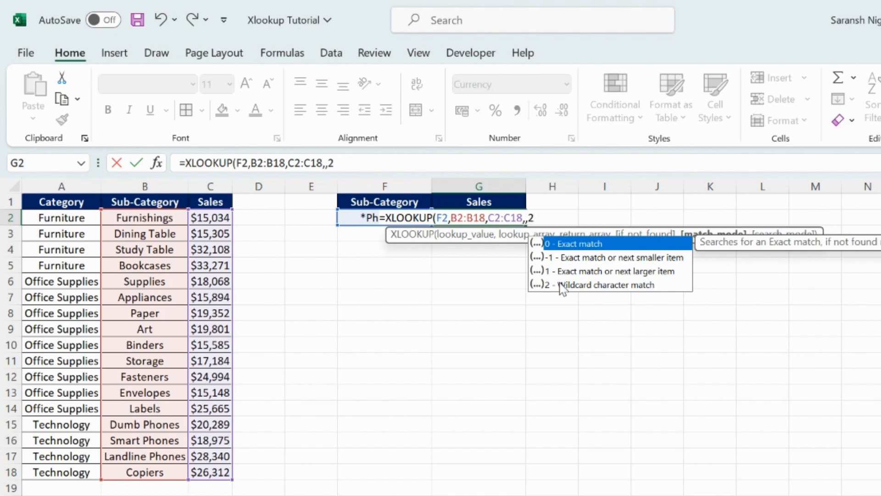
text())
key(Return)
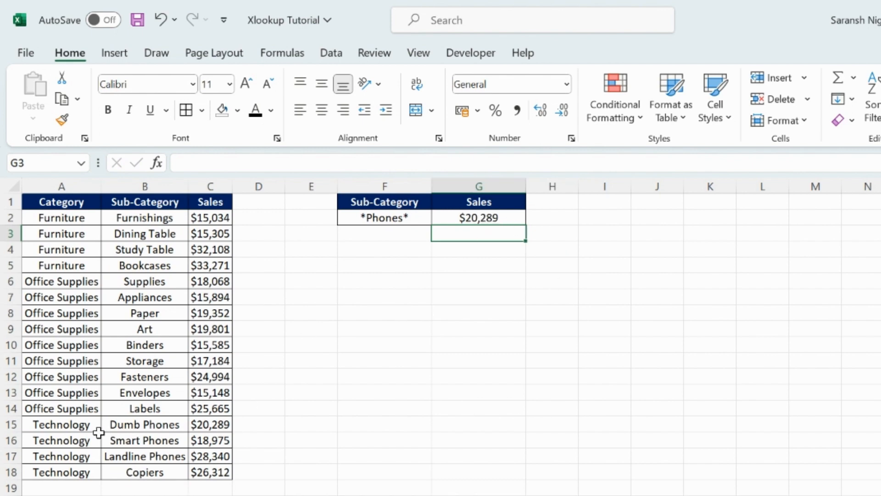
Compare the G2 sales result with the Dumb Phones row and inspect the wildcard text in F2
click(208, 424)
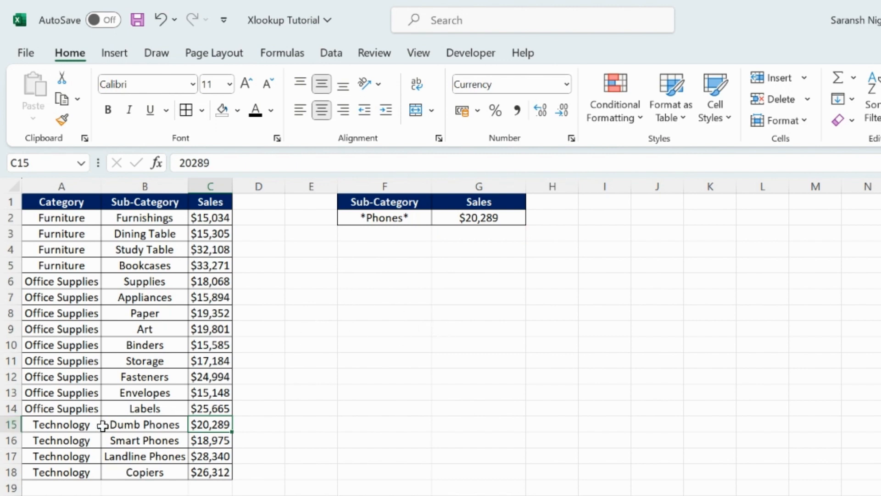
click(11, 424)
click(156, 426)
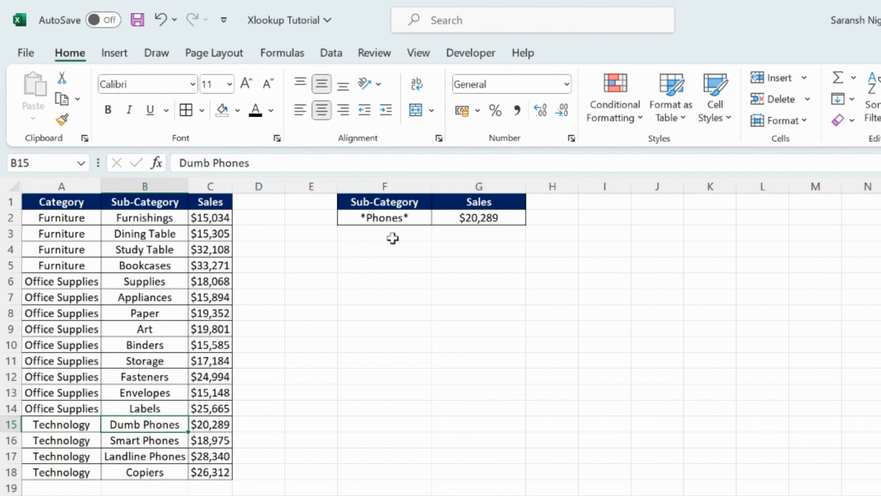
double_click(392, 217)
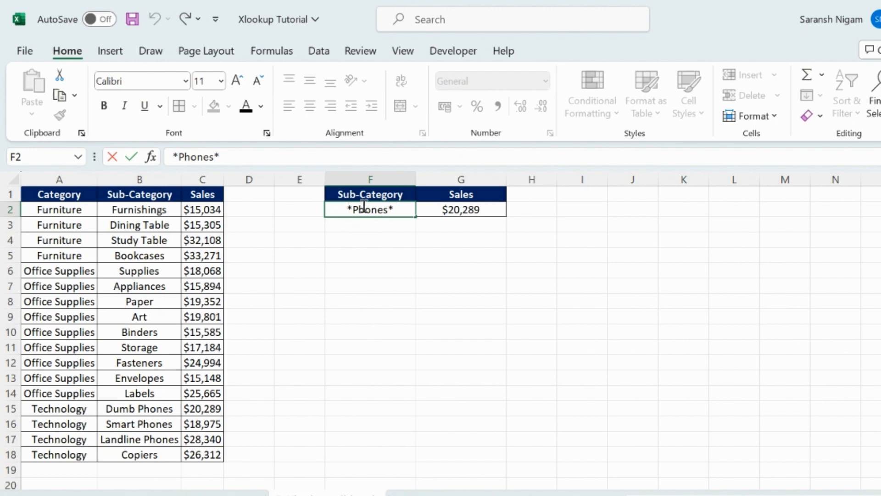
click(443, 209)
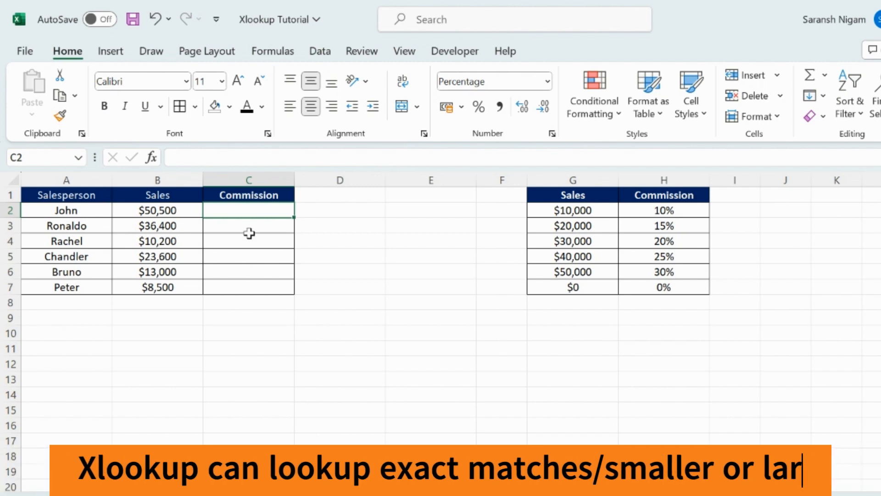
On the sheet with the commission tables, start an XLOOKUP formula in C2 with lookup value B2 and absolute lookup array $G$2:$G$7
text(=xlo)
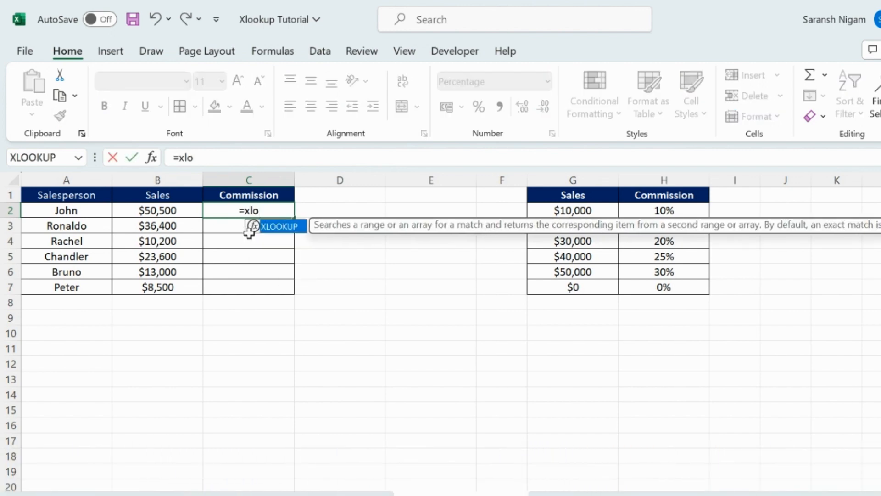
key(Tab)
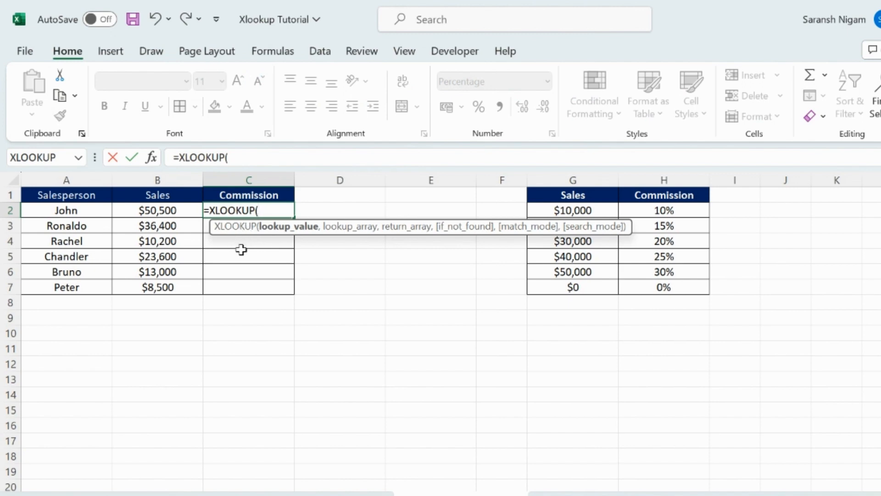
click(168, 212)
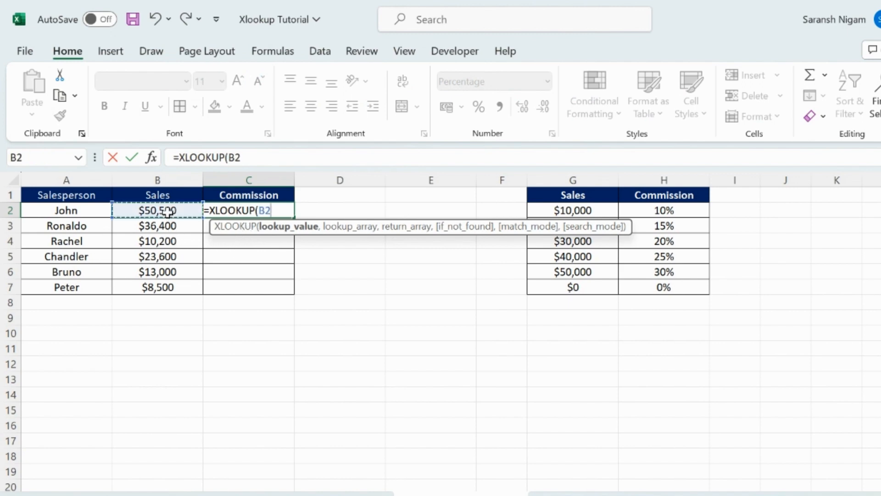
text(,)
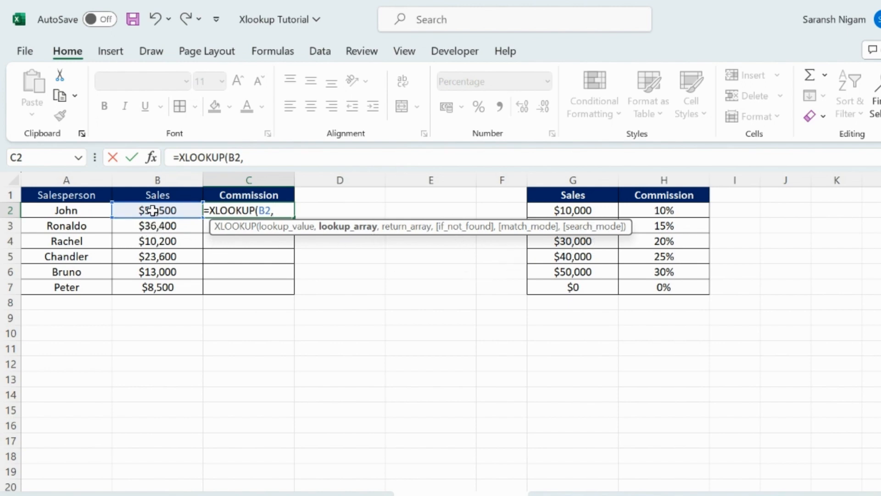
drag(592, 209, 577, 288)
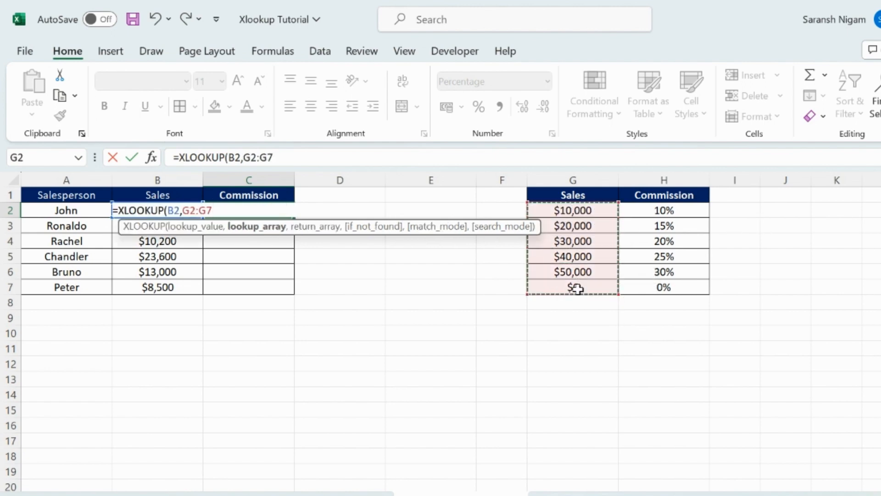
key(F4)
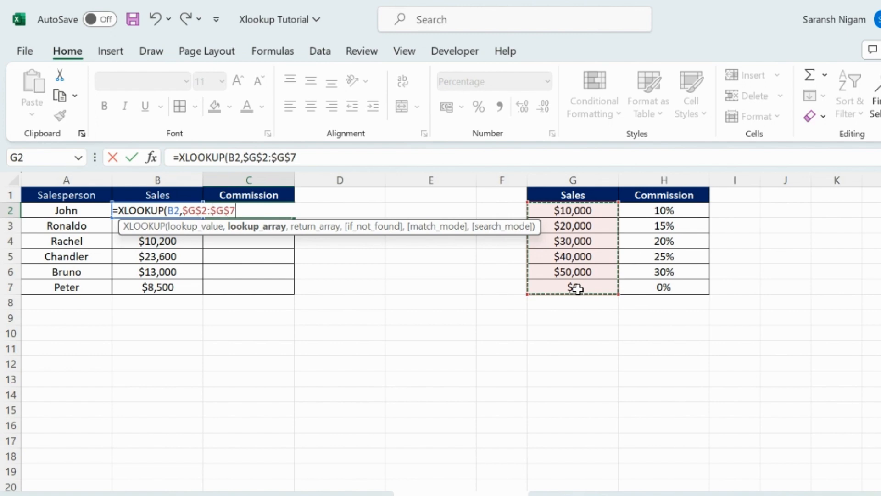
text(,)
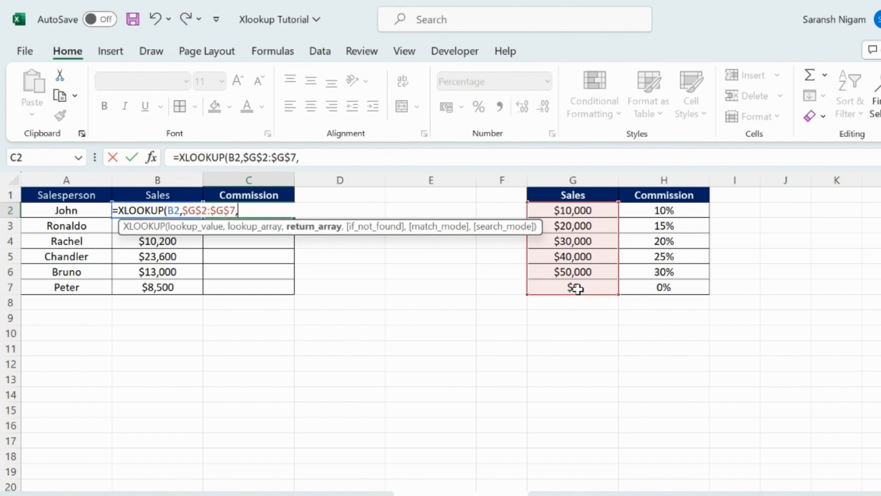
Add the absolute return array $H$2:$H$7 to the C2 formula and leave the not-found argument empty
drag(655, 210, 655, 288)
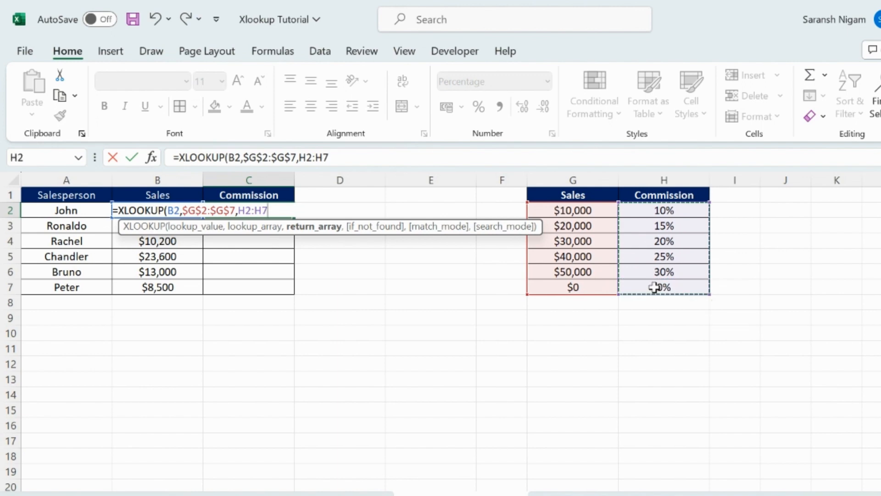
key(F4)
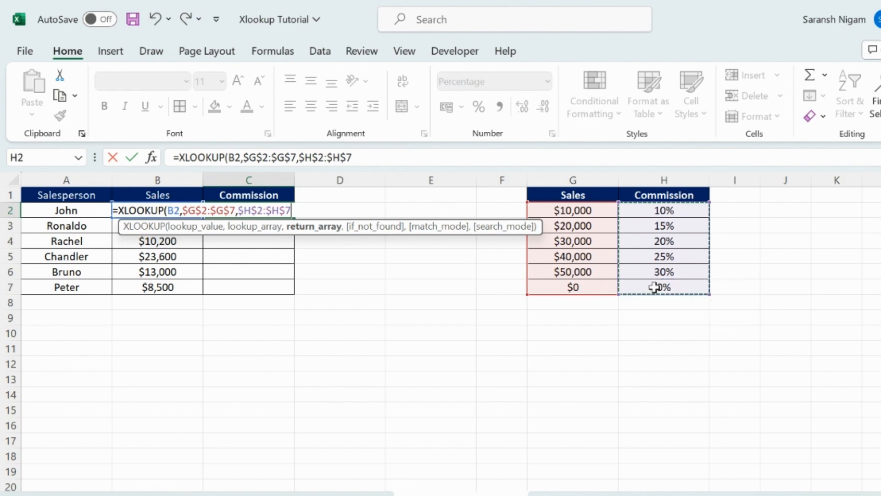
text(,)
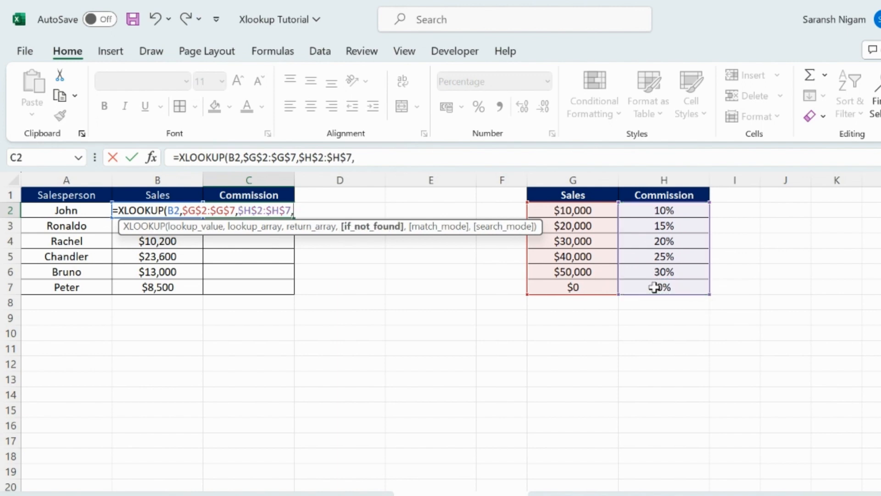
text(,)
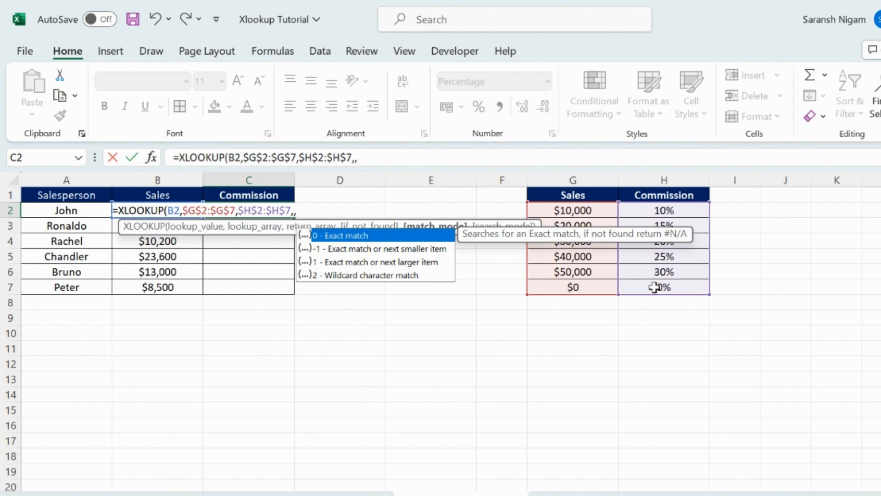
Examine the descriptions of the exact match, next smaller item and next larger item match modes
key(Down)
key(Down)
key(Up)
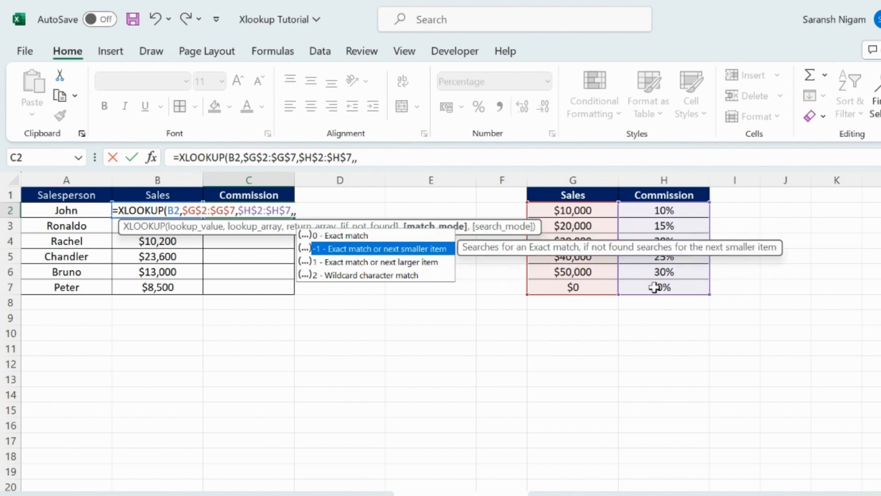
key(Down)
key(Up)
key(Down)
key(Up)
key(Down)
key(Up)
key(Down)
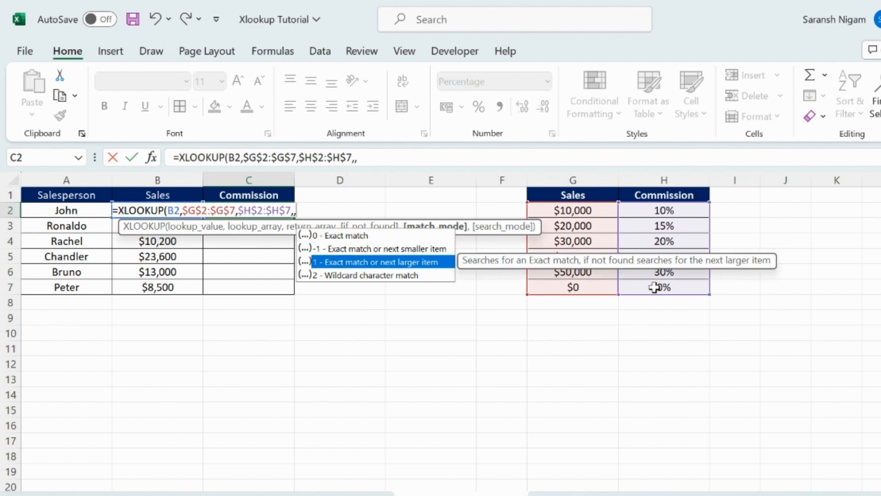
key(Up)
key(Up)
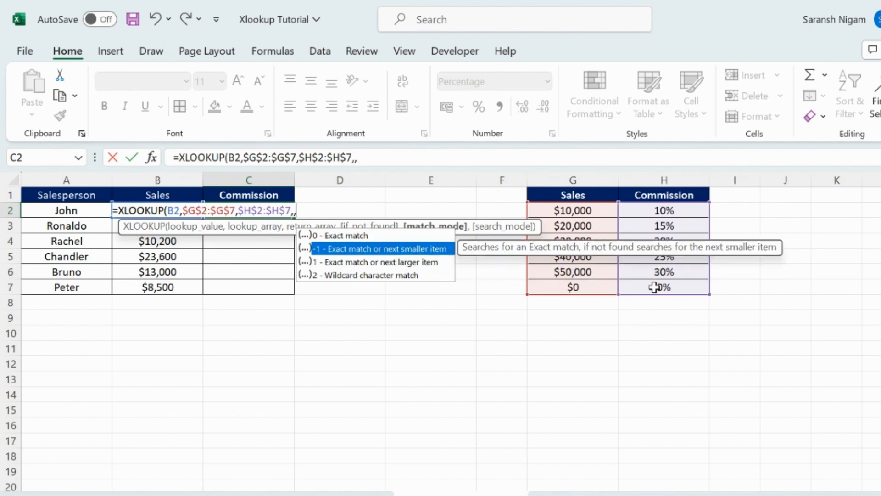
key(Down)
key(Up)
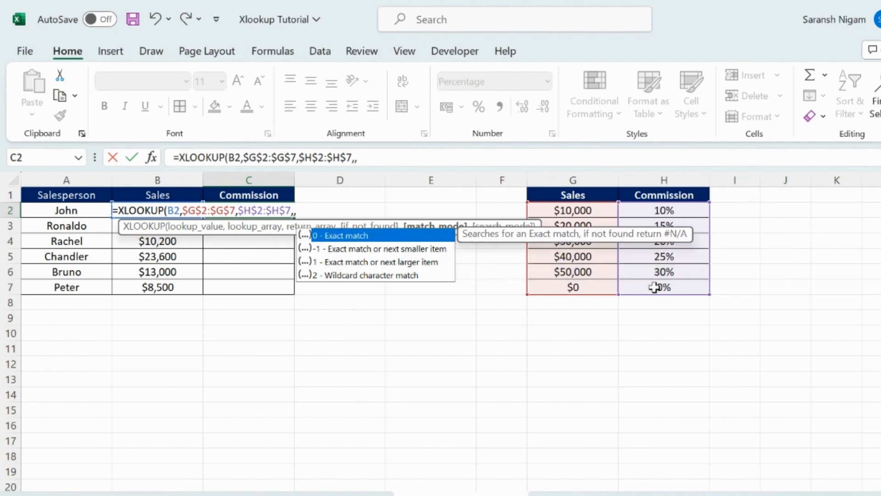
Finish the C2 formula with match mode -1 (exact match or next smaller item) and fill it down to C7
key(Down)
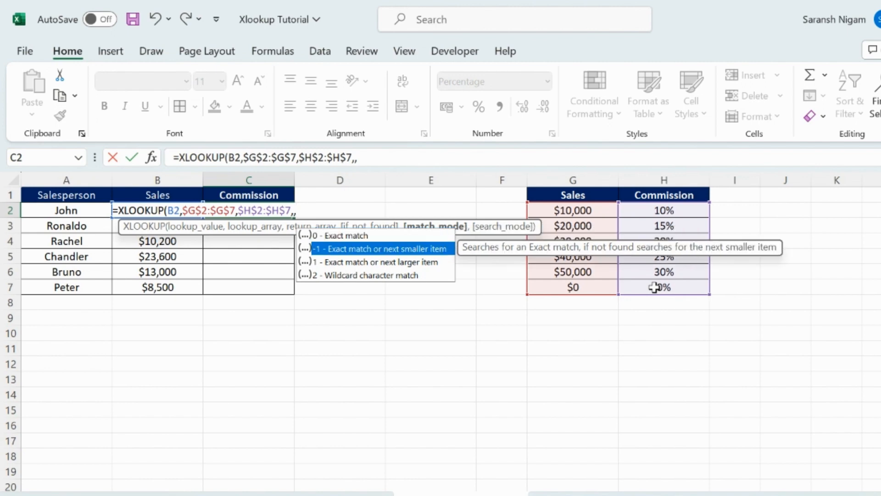
key(Tab)
text())
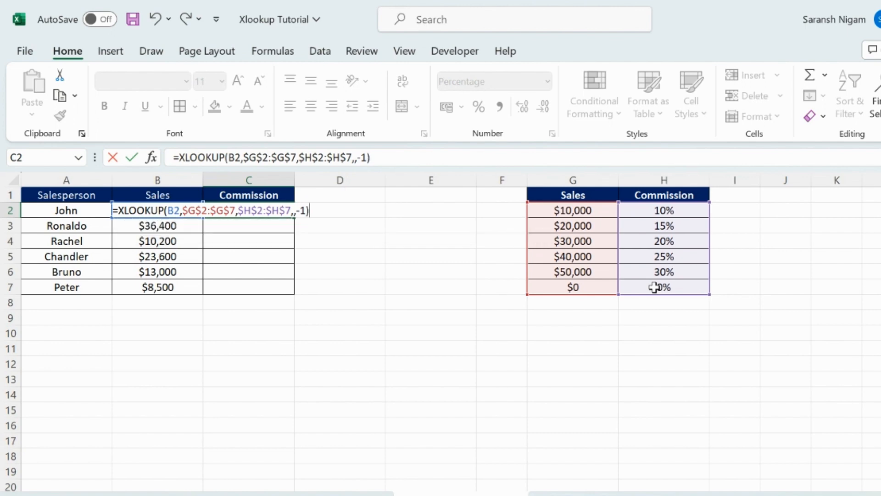
key(Return)
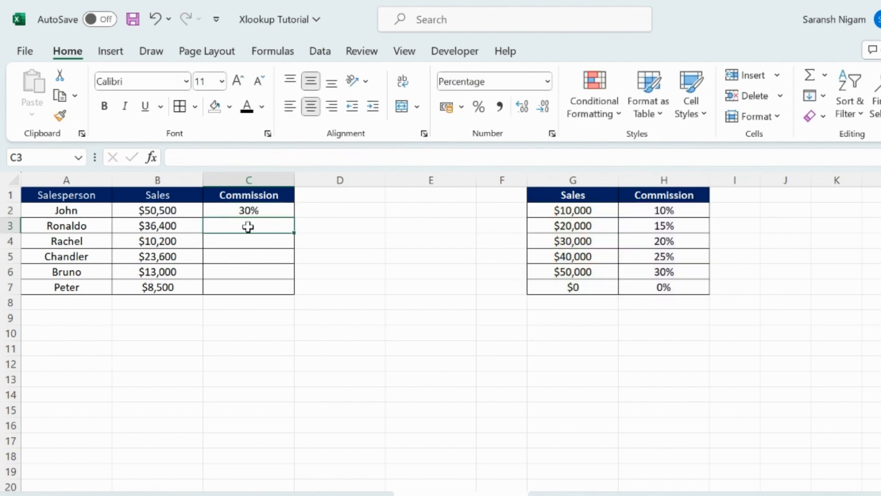
click(248, 209)
drag(294, 218, 294, 292)
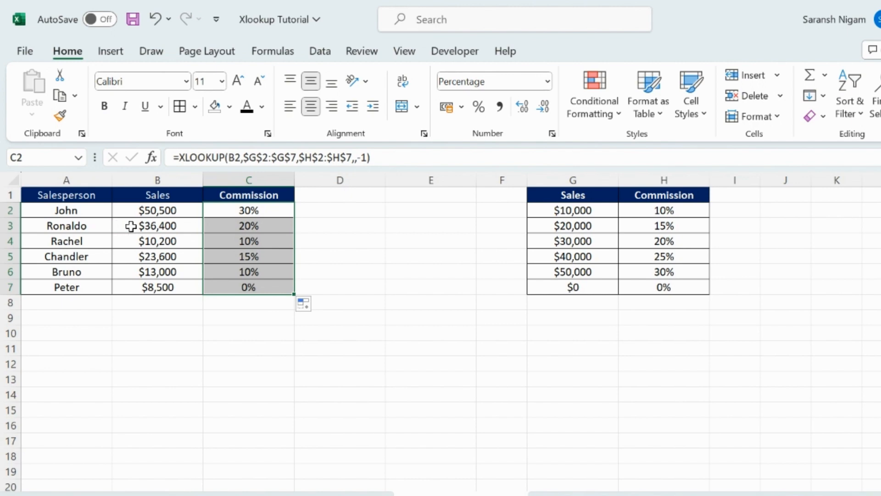
Compare the row 4 salesperson's sales and commission with the $10,000 tier in the commission rate table
click(80, 241)
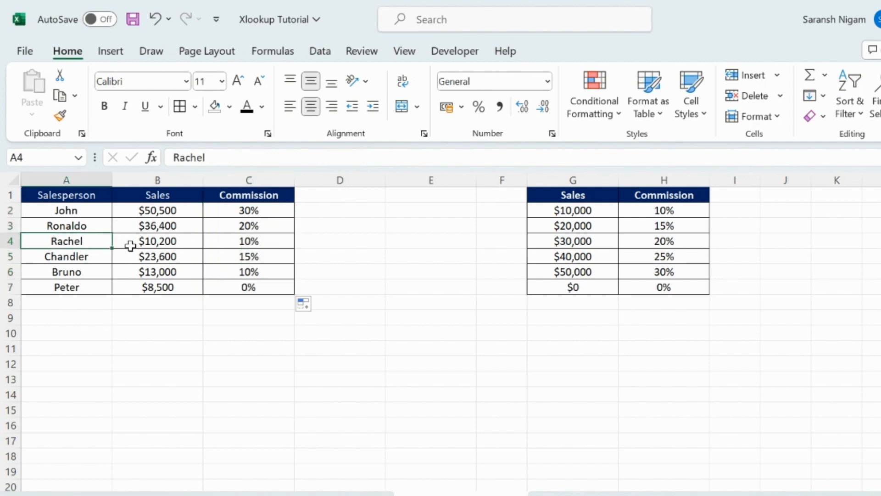
click(173, 243)
click(584, 211)
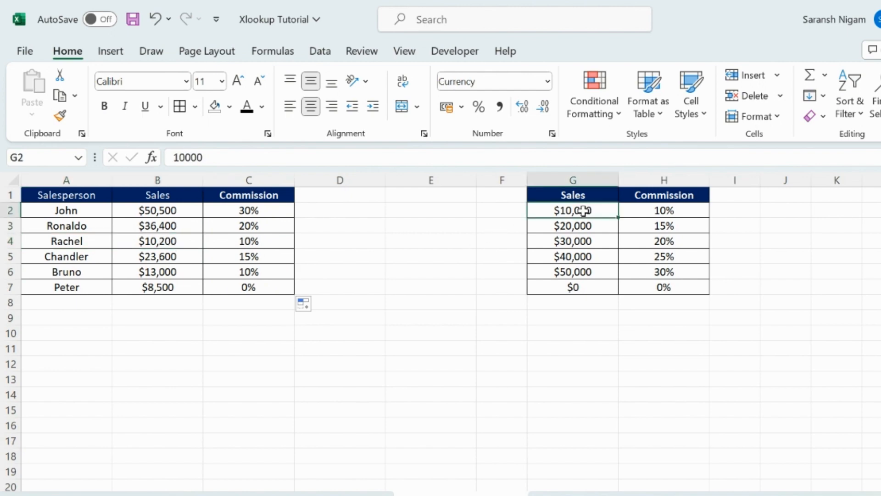
click(661, 211)
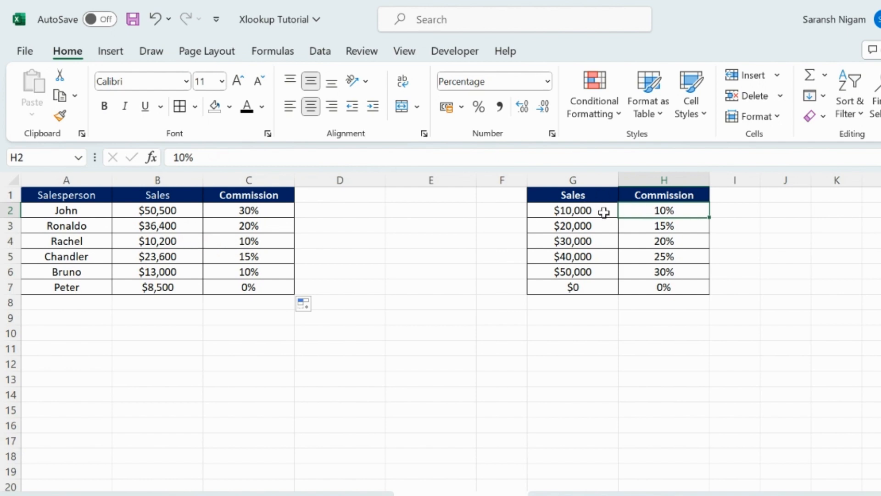
click(264, 243)
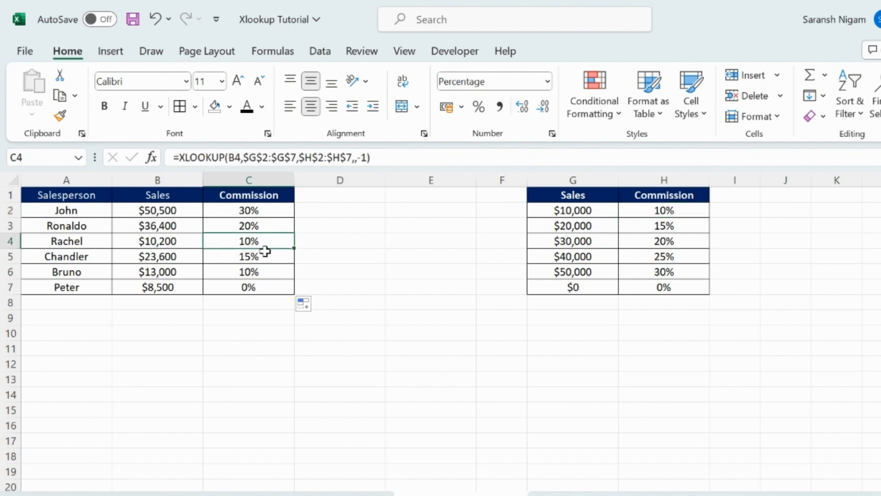
Change the C4 formula's match mode to 1 (exact match or next larger item) and compare its commission with the $20,000 tier
click(362, 159)
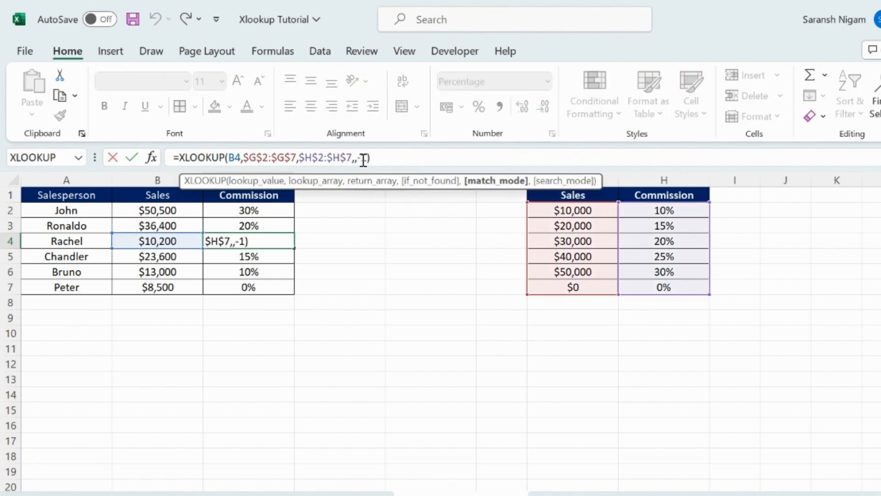
key(BackSpace)
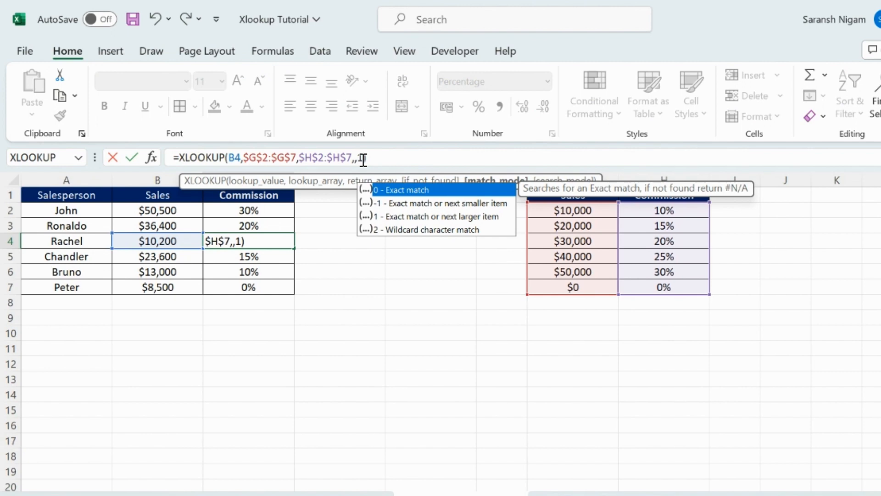
key(Down)
key(Down)
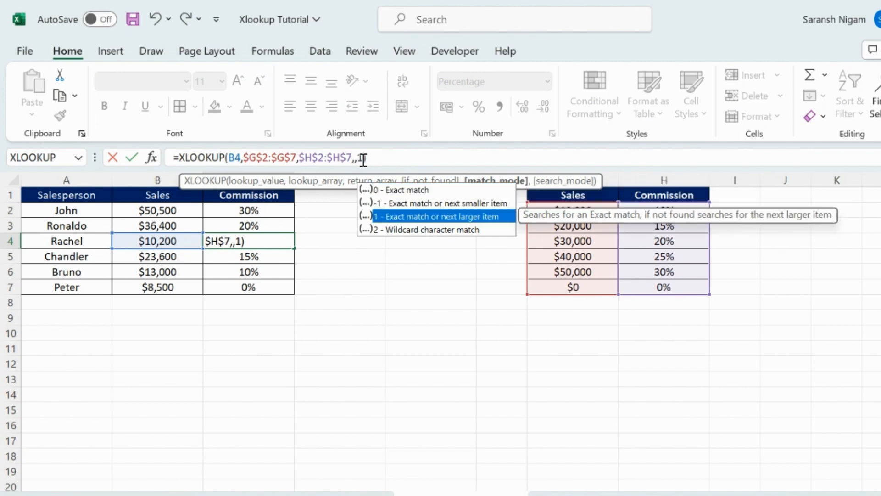
key(Tab)
key(BackSpace)
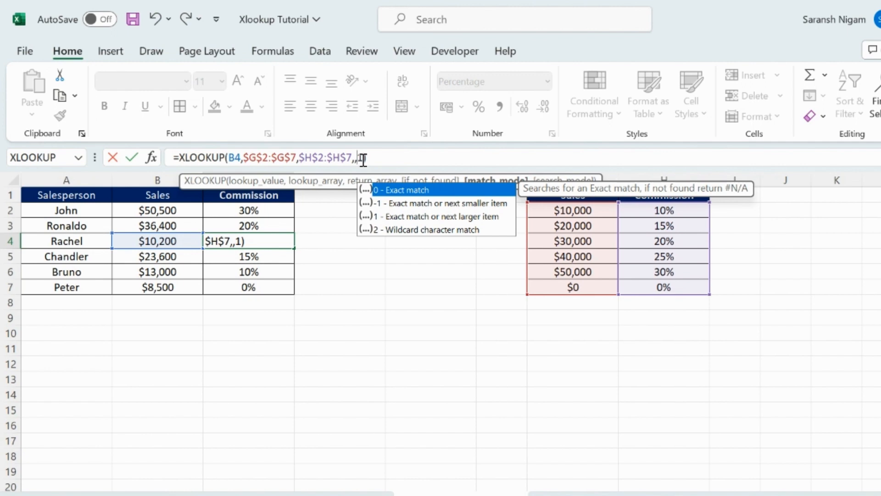
key(Return)
click(266, 240)
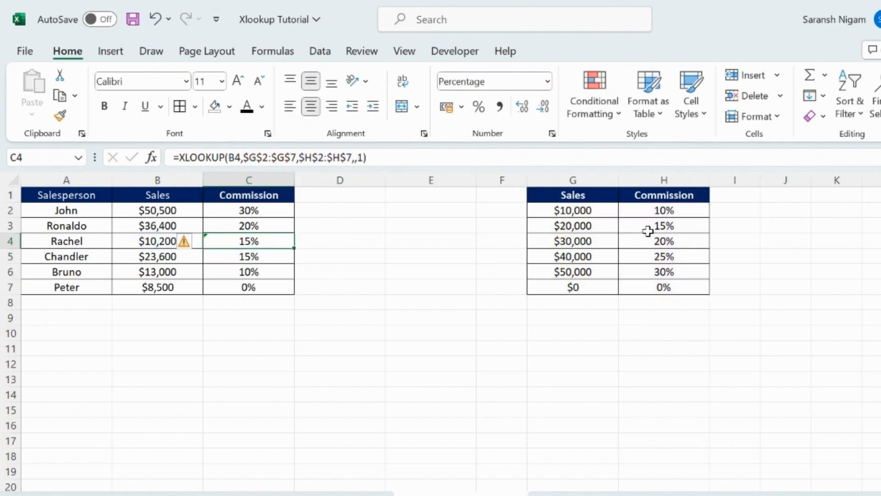
click(571, 226)
click(661, 226)
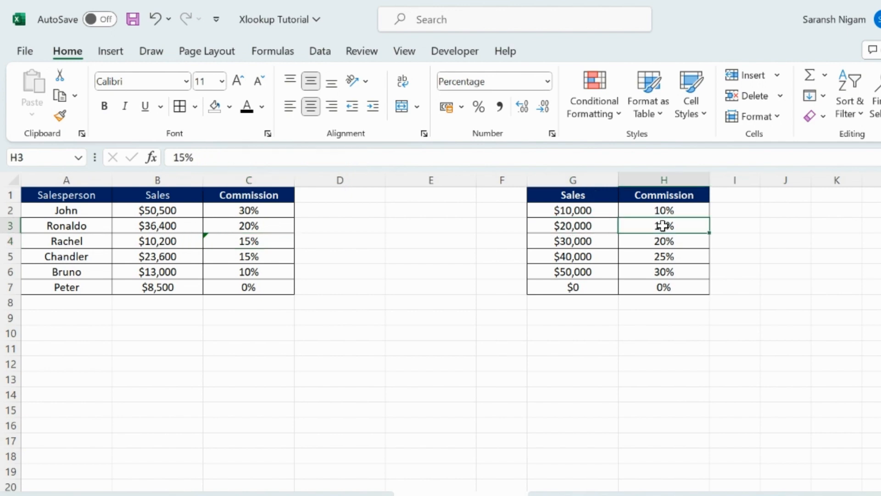
Copy the C4 formula and paste only its formula over the commission cells C2:C7, ending with C2 selected
click(279, 245)
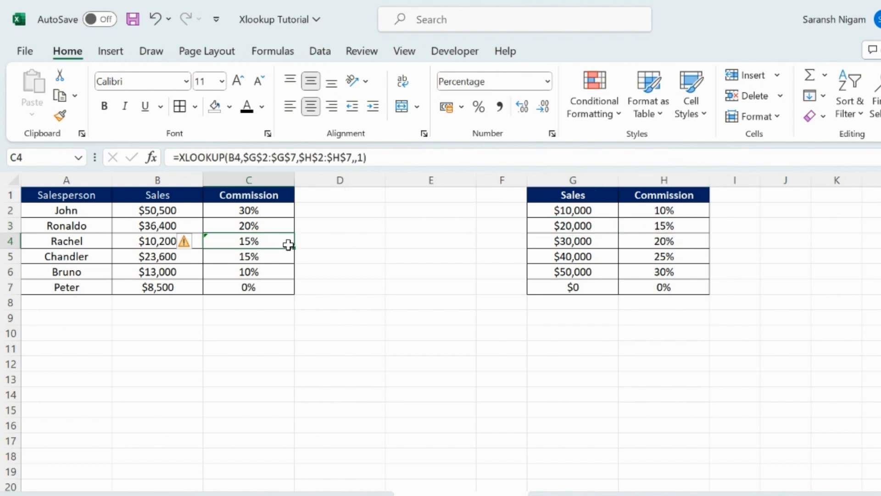
key(ctrl+c)
key(Up)
key(Up)
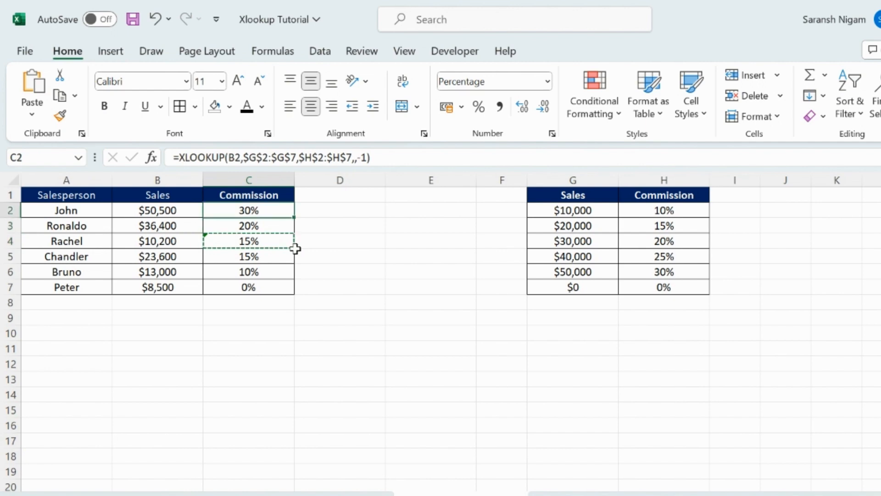
key(shift+Down)
key(shift+Down)
key(shift+Down)
key(shift+Down)
key(shift+Down)
key(alt+e)
key(s)
key(f)
key(Return)
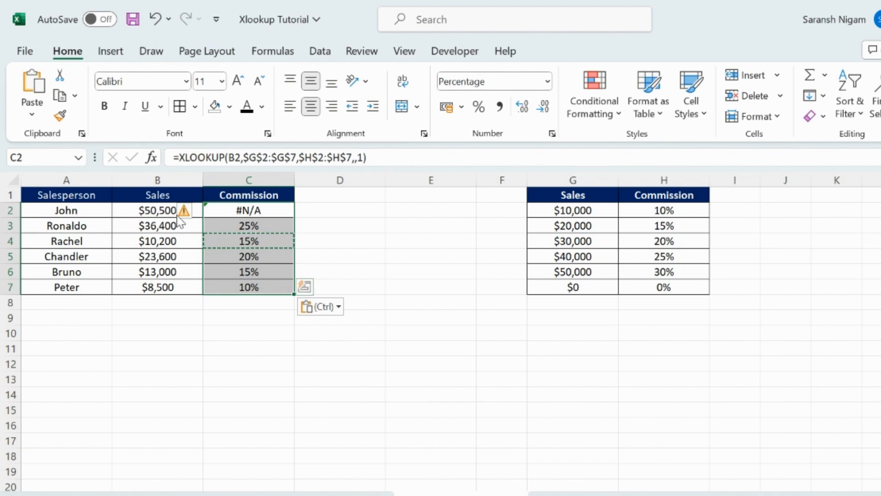
click(243, 210)
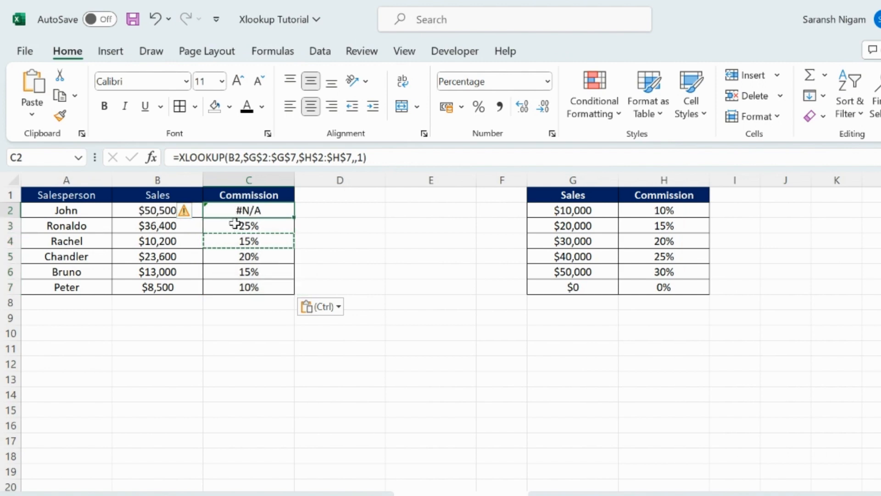